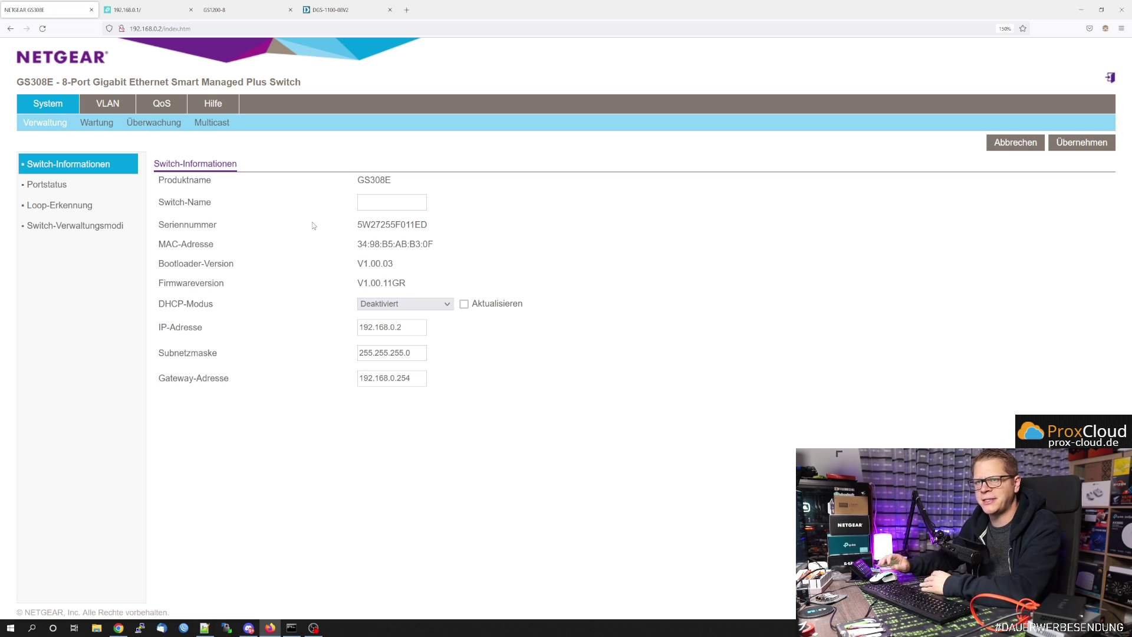
- Navigate to the 802.1Q VLAN-Konfiguration page listing VLANs 1, 10, 20, 30, 40, 41 and 42
left_click(109, 104)
left_click(105, 125)
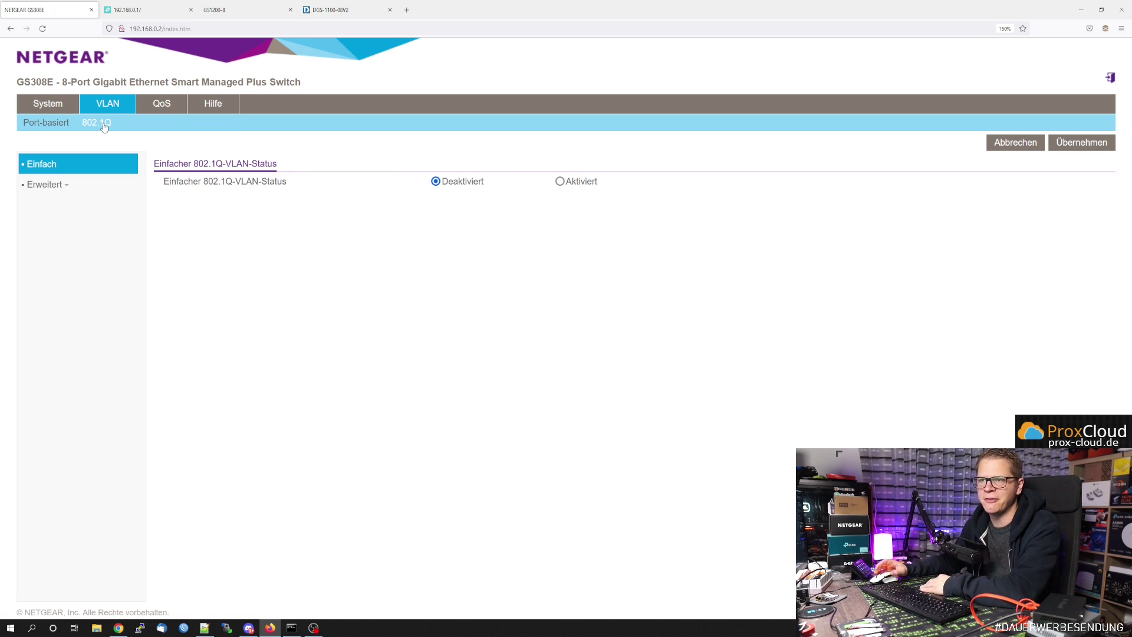
left_click(53, 186)
left_click(67, 225)
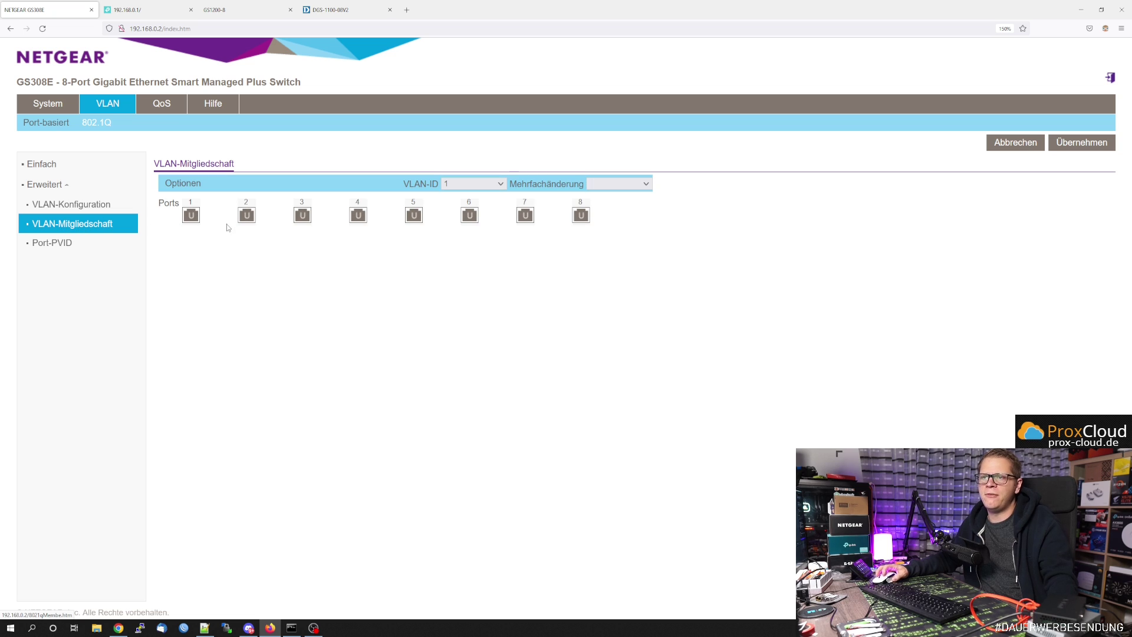
left_click(91, 205)
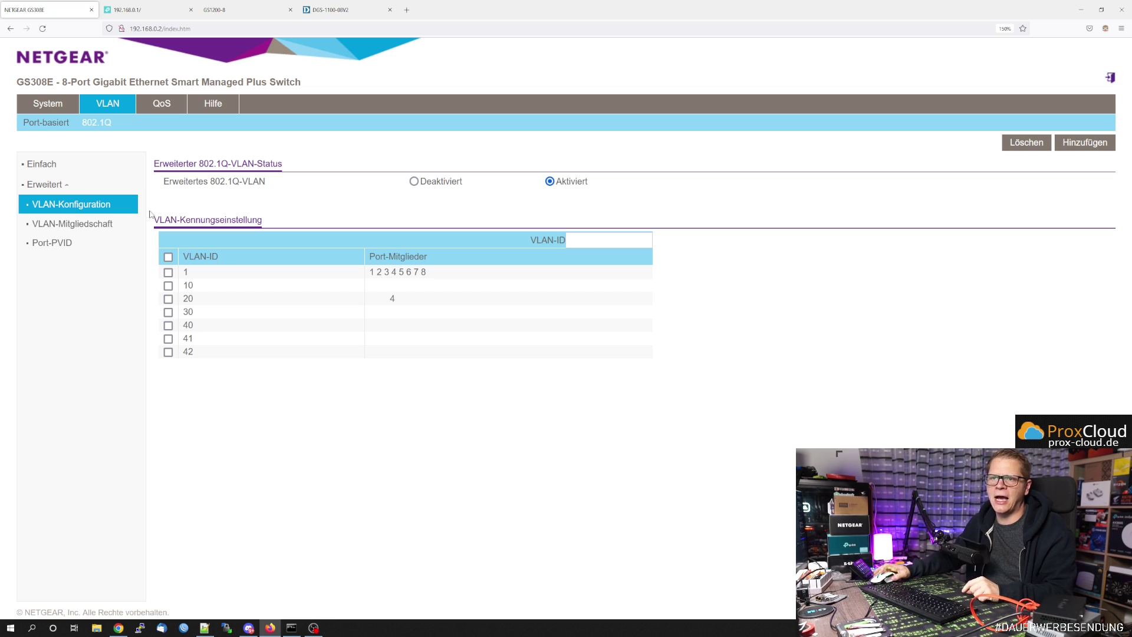
- Back on VLAN-Konfiguration, enter VLAN ID 55 and add it to the list
left_click(101, 225)
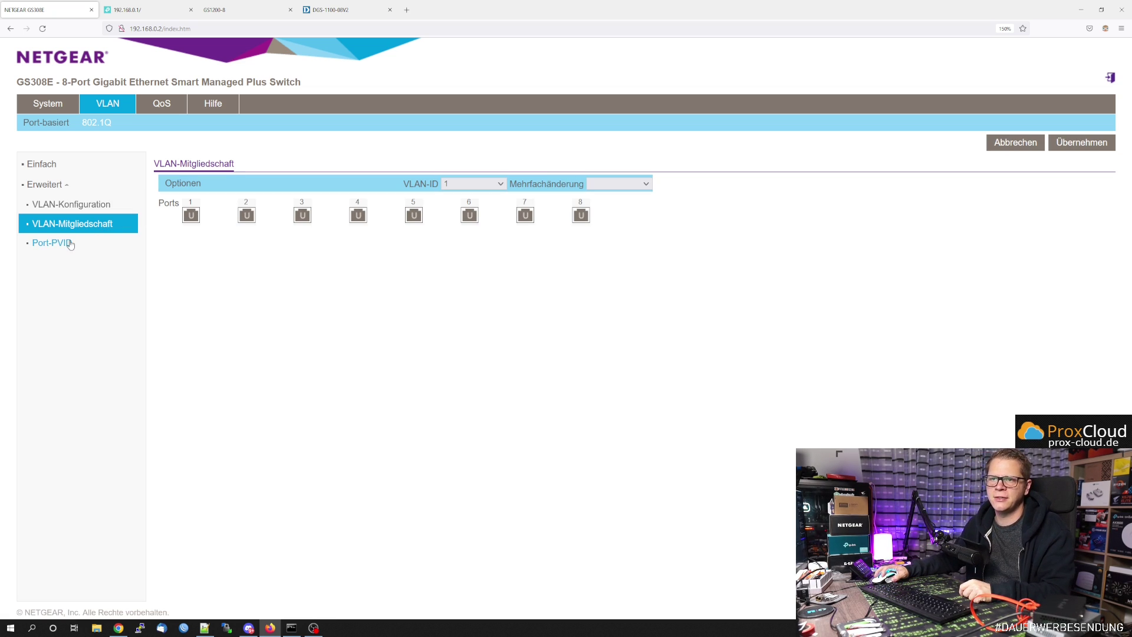
left_click(68, 243)
left_click(71, 204)
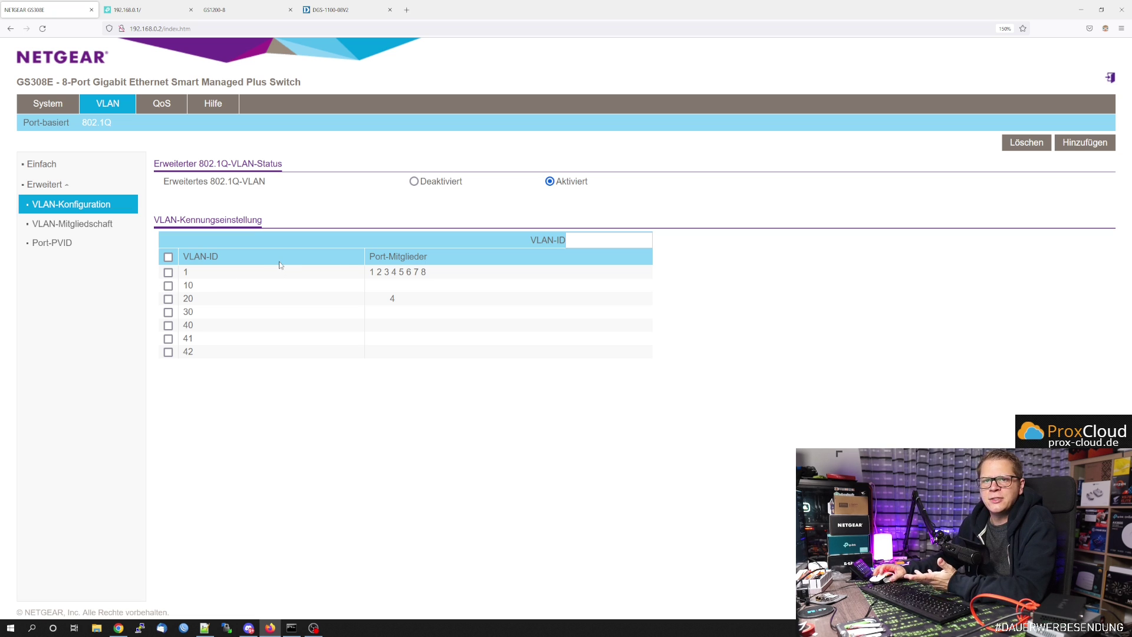
left_click(612, 239)
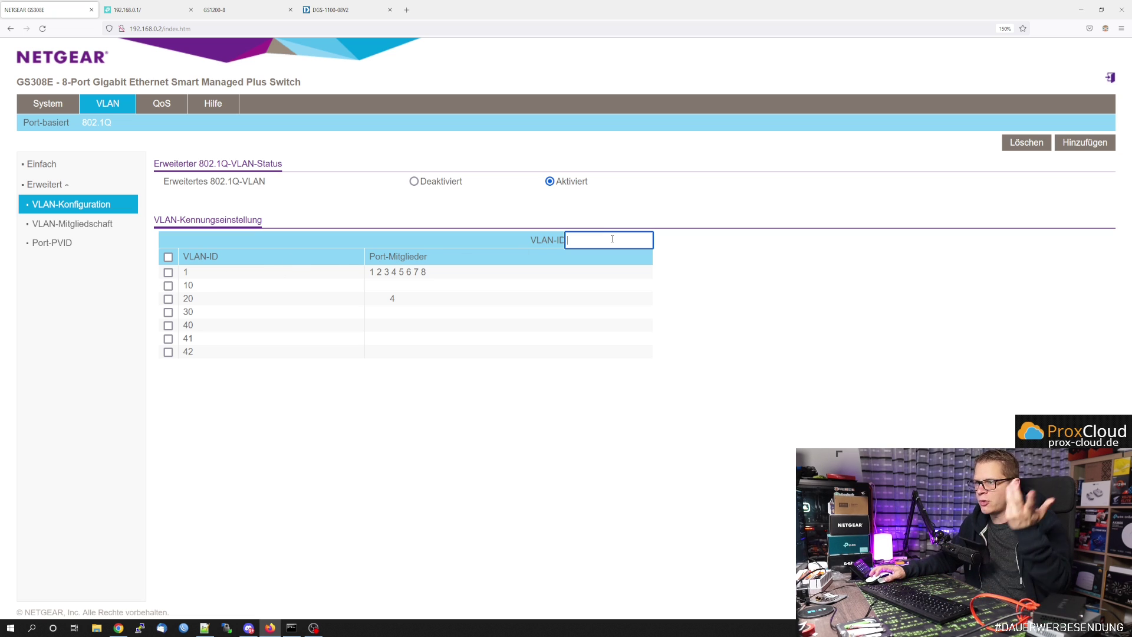
type("55")
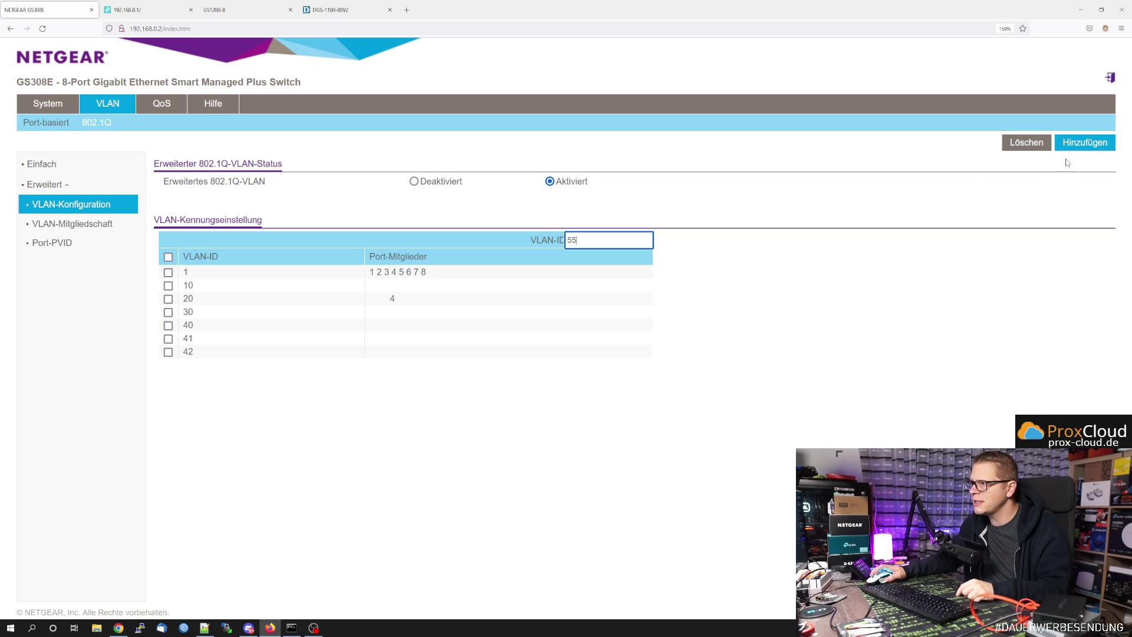
left_click(1083, 143)
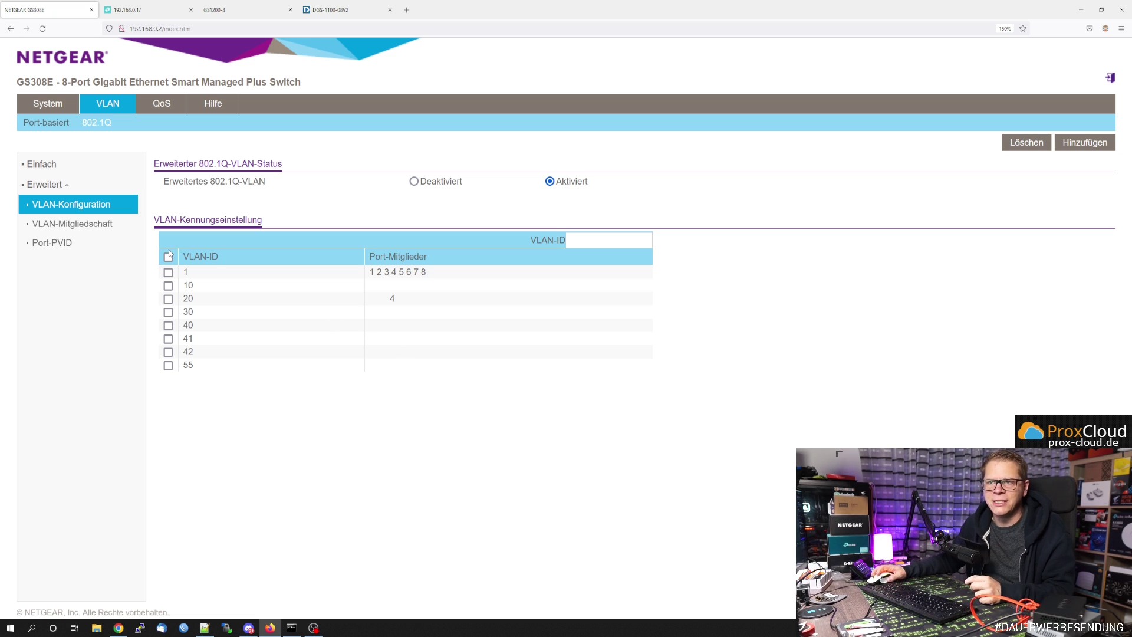
- Show VLAN 20's memberships, make port 6 tagged, then remove it again
left_click(83, 224)
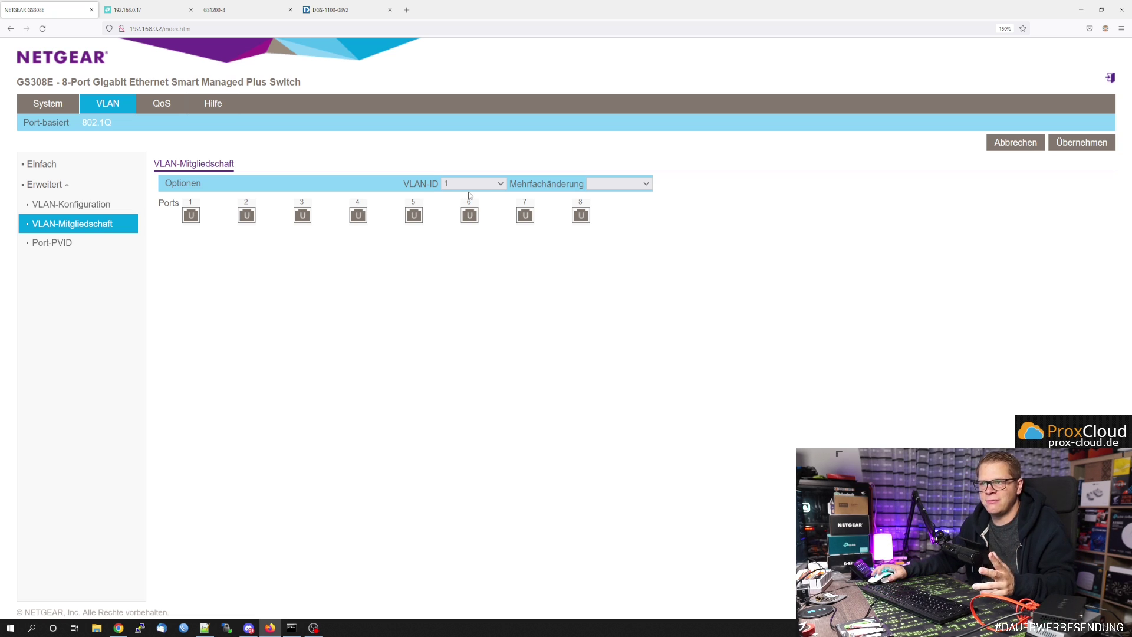
left_click(87, 207)
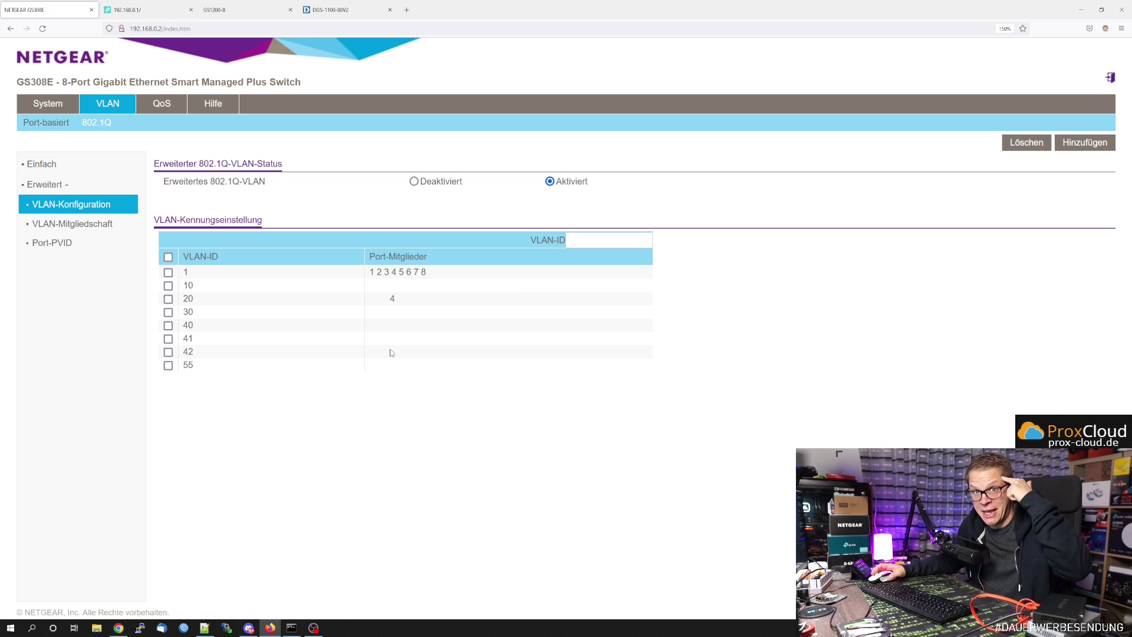
left_click(87, 225)
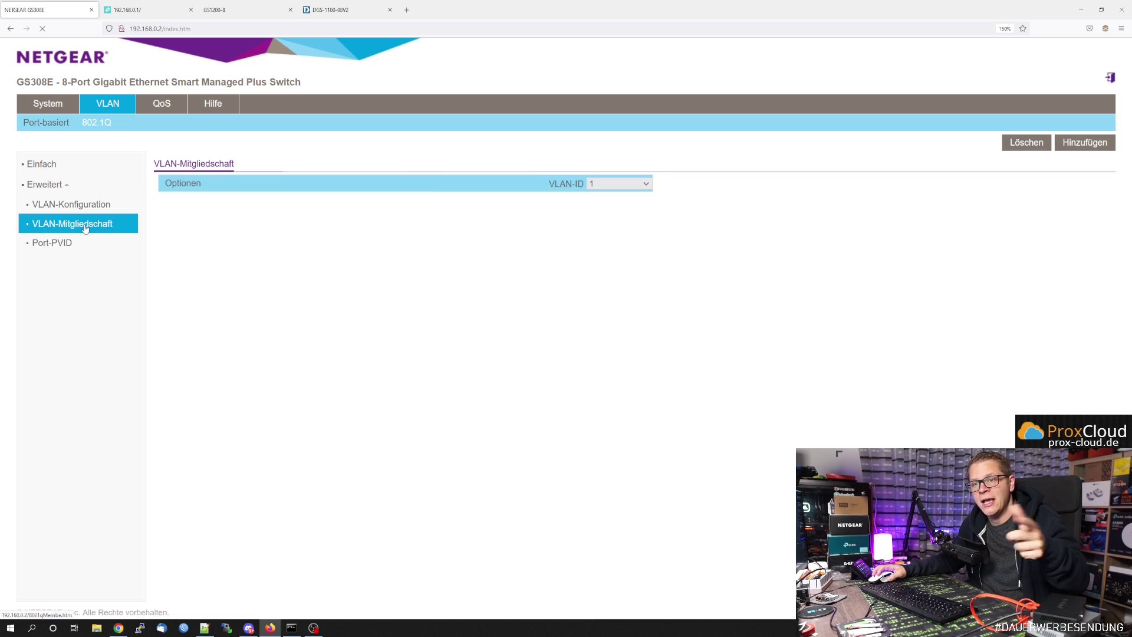
left_click(469, 184)
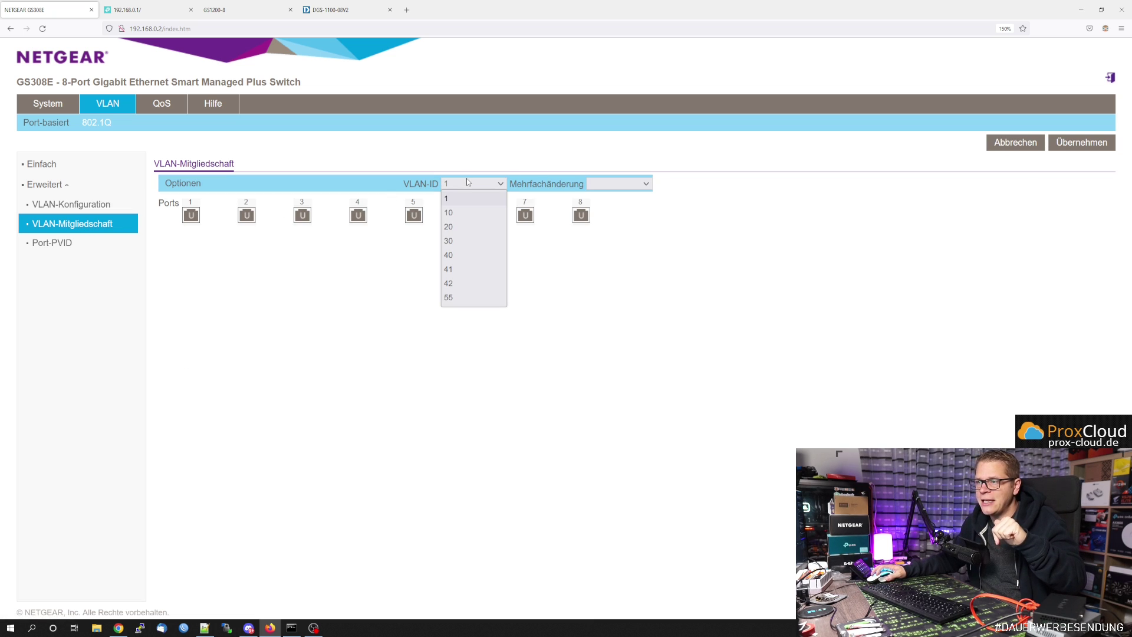
left_click(467, 224)
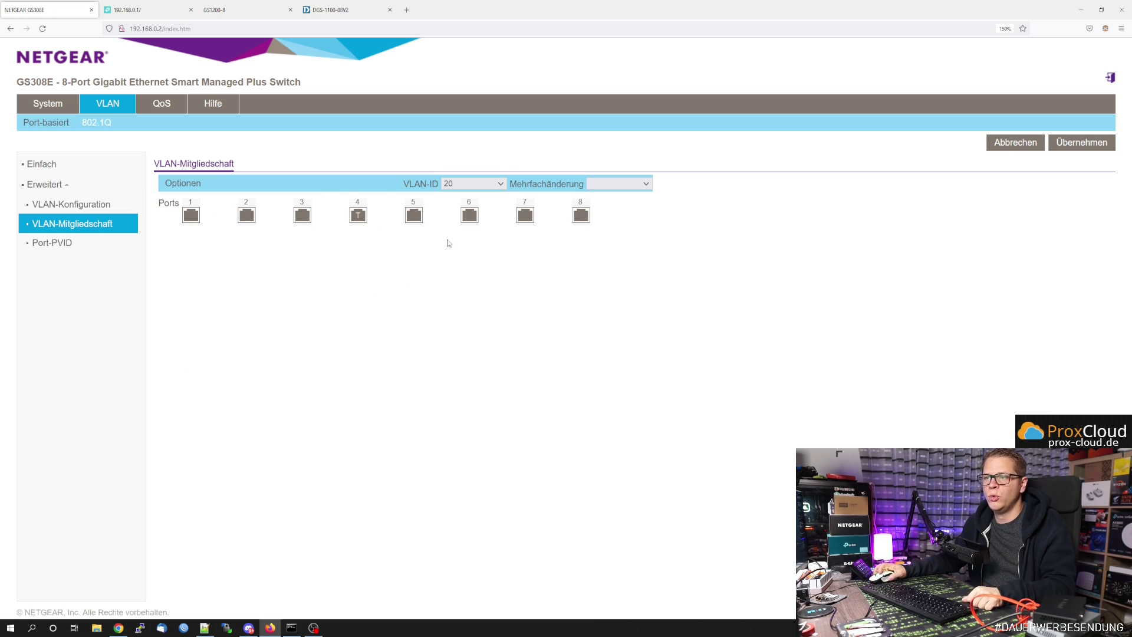
left_click(470, 216)
left_click(474, 220)
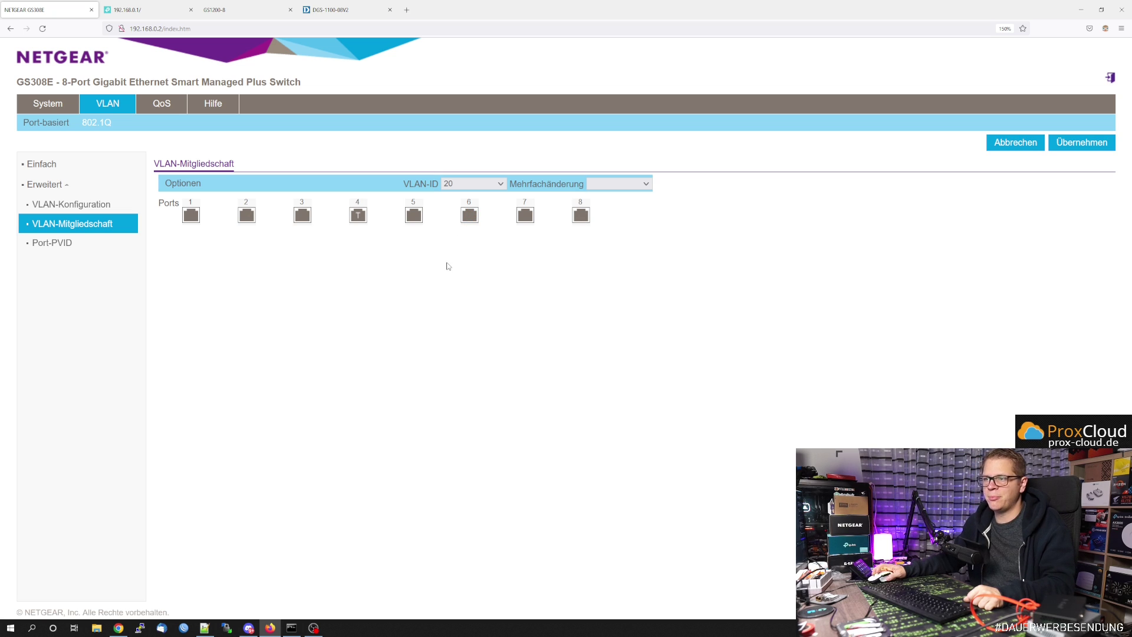
- In VLAN 40, try port 3 untagged then tagged, remove it, and open the Port-PVID table
left_click(472, 185)
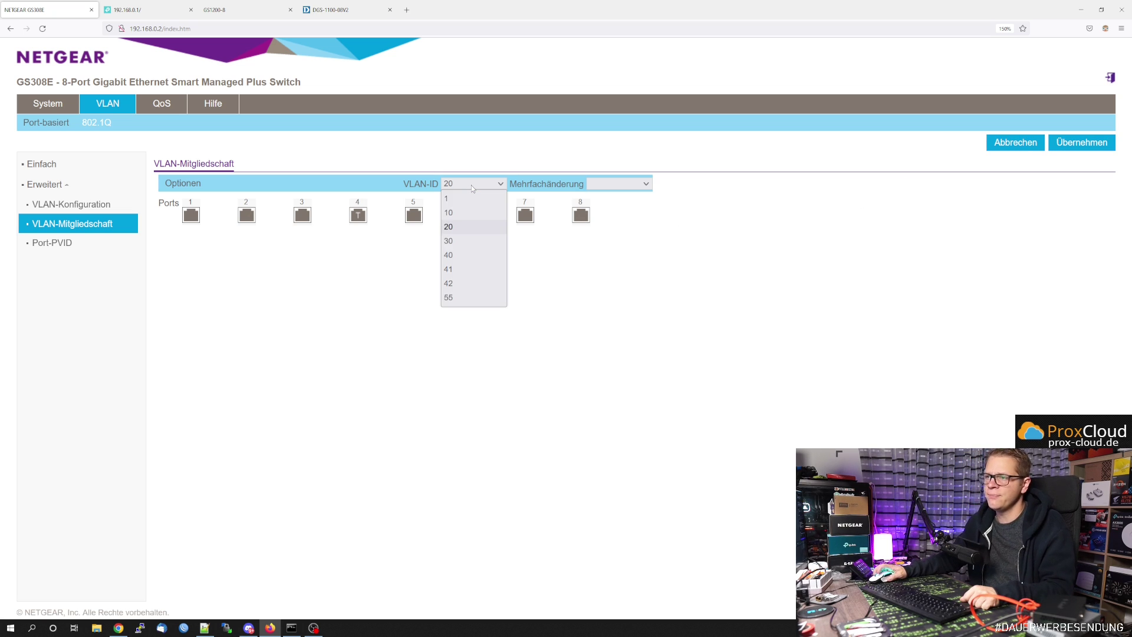
left_click(478, 261)
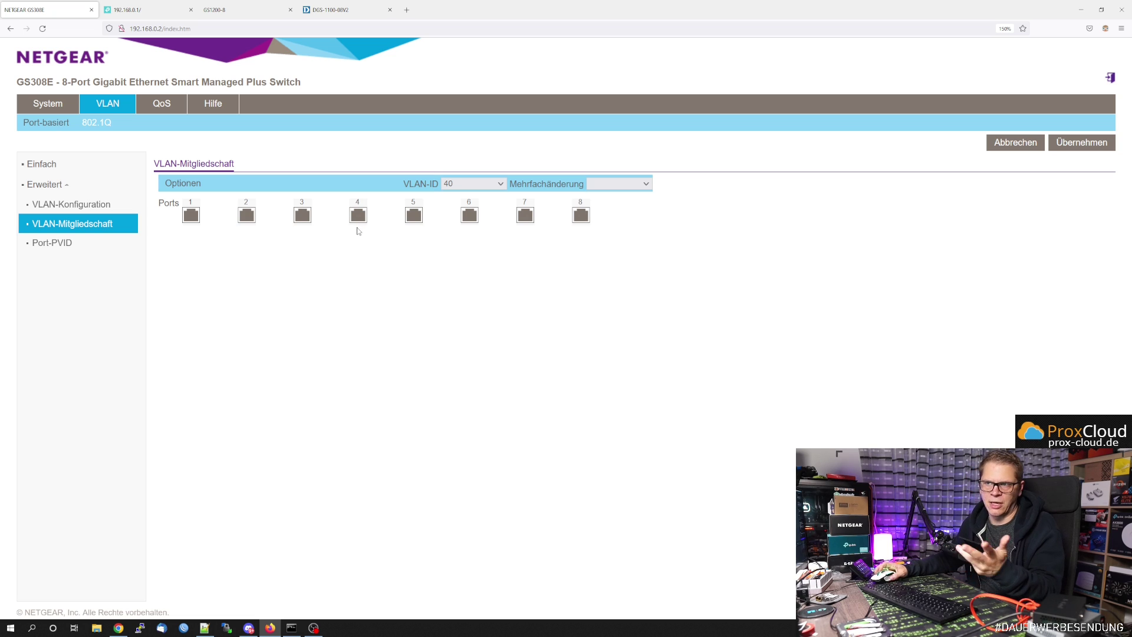
left_click(302, 216)
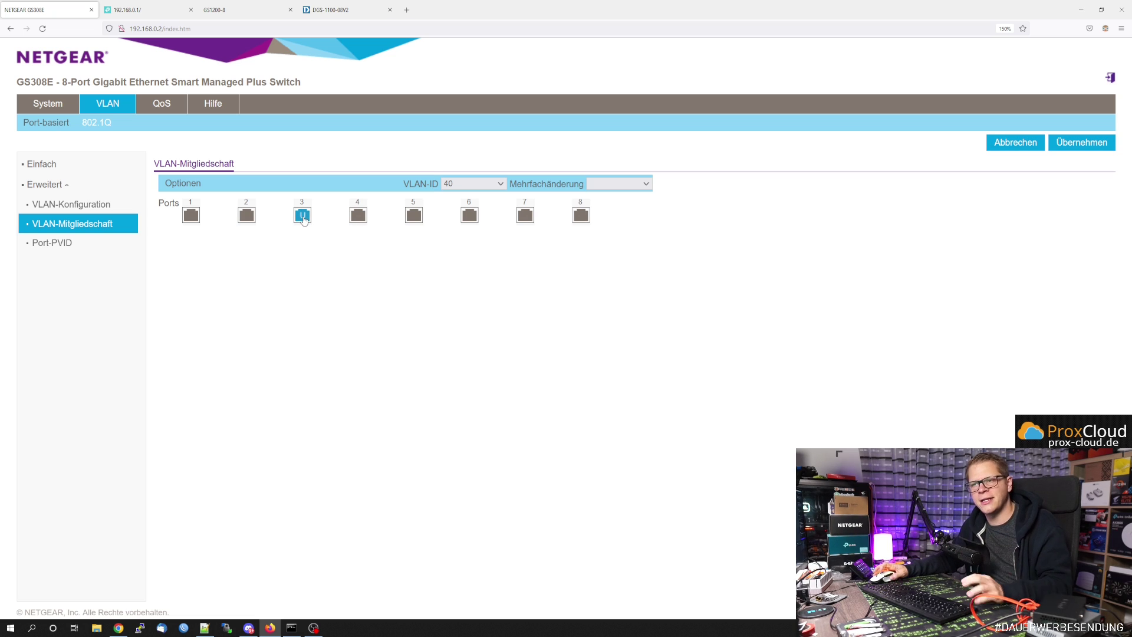
left_click(303, 217)
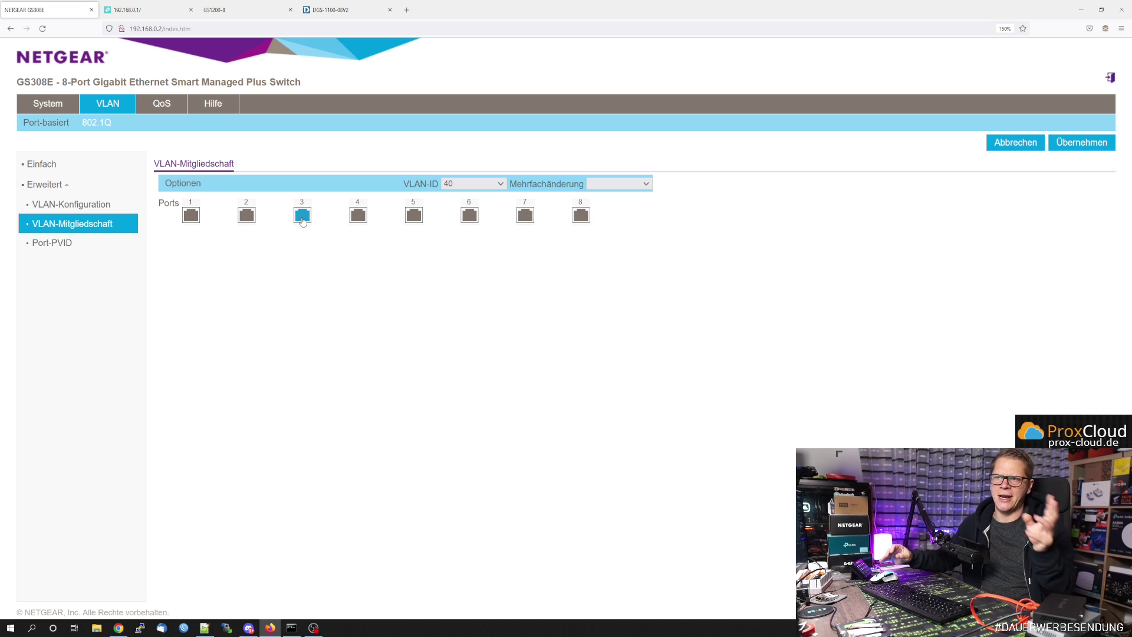
left_click(302, 217)
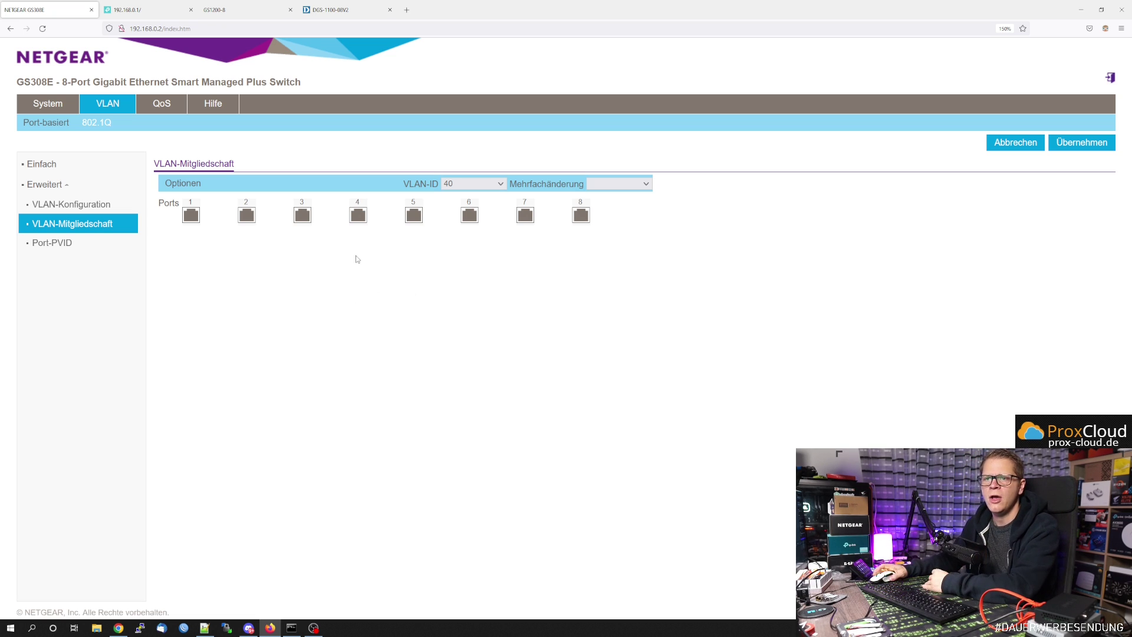
left_click(69, 246)
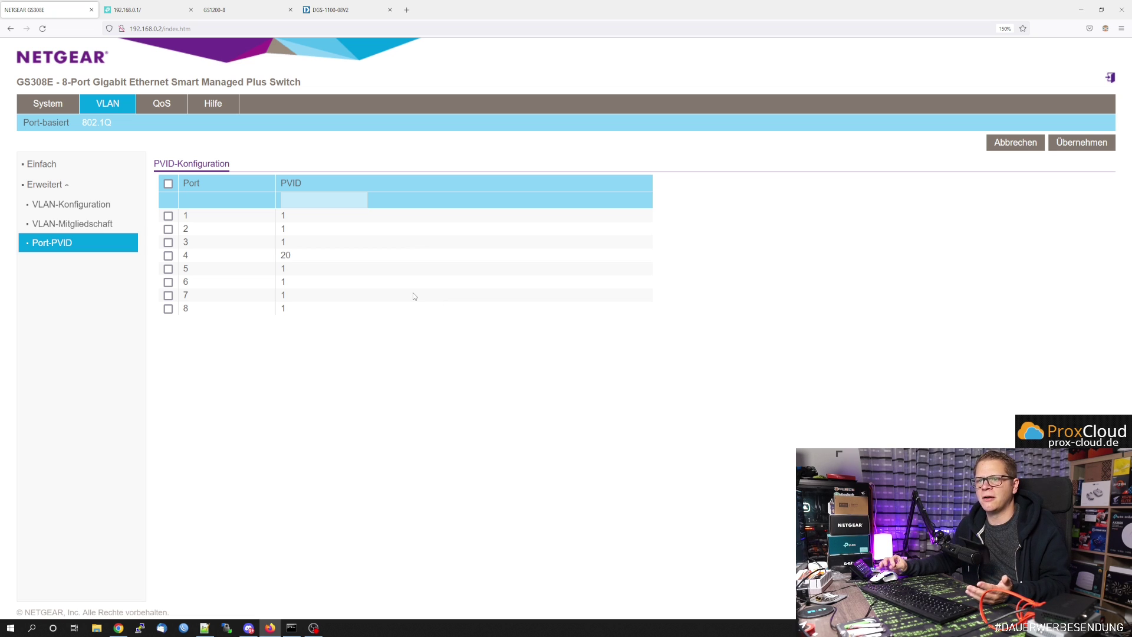
- Try setting port 3's PVID to 77, dismiss the VLAN-not-found warning, and return to VLAN-Konfiguration
left_click(168, 242)
left_click(325, 200)
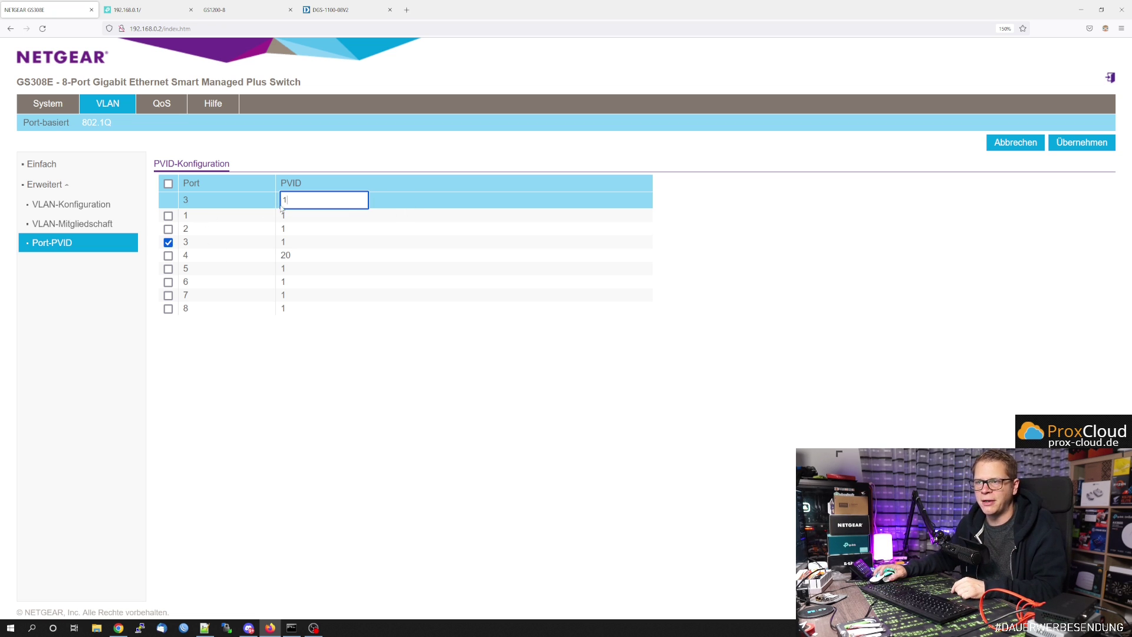
left_click_drag(285, 201, 258, 199)
type("77")
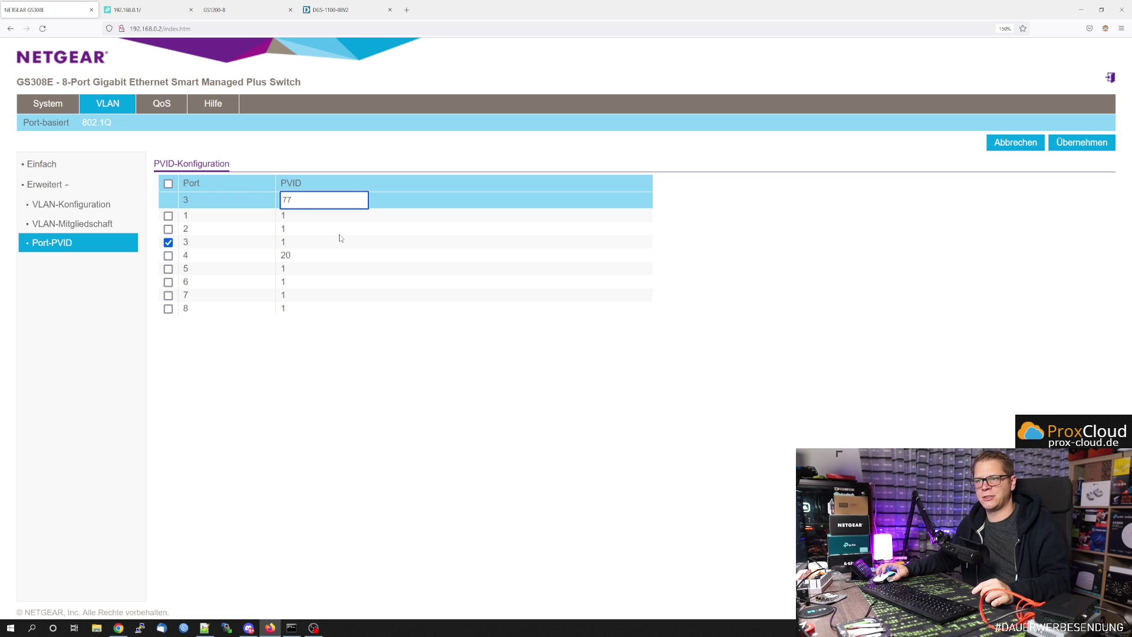
left_click(1084, 148)
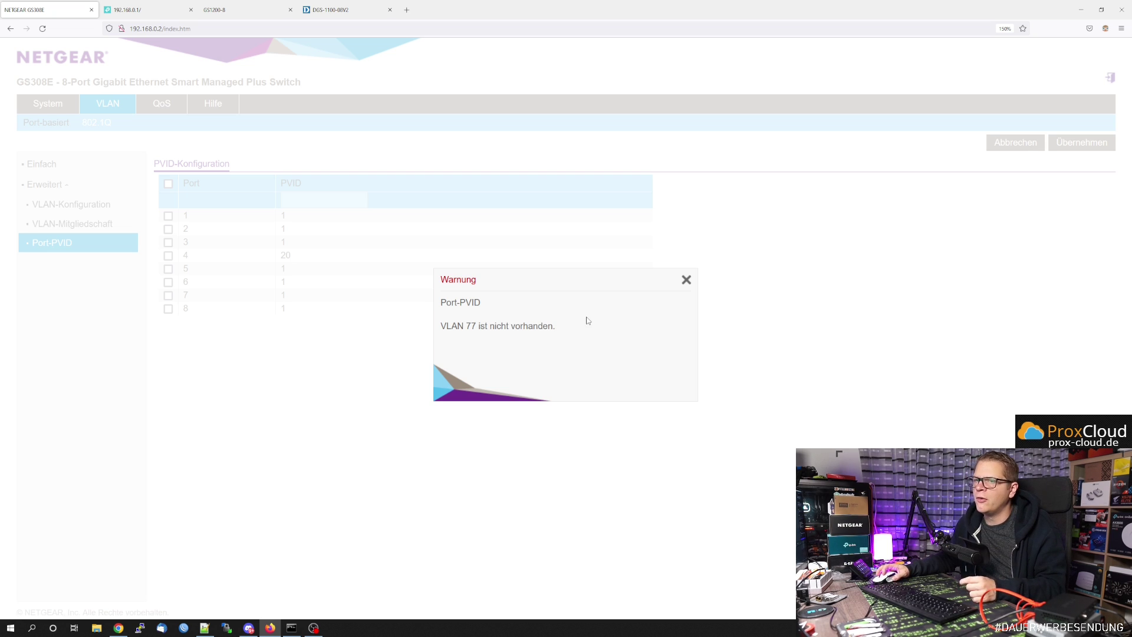
left_click(686, 280)
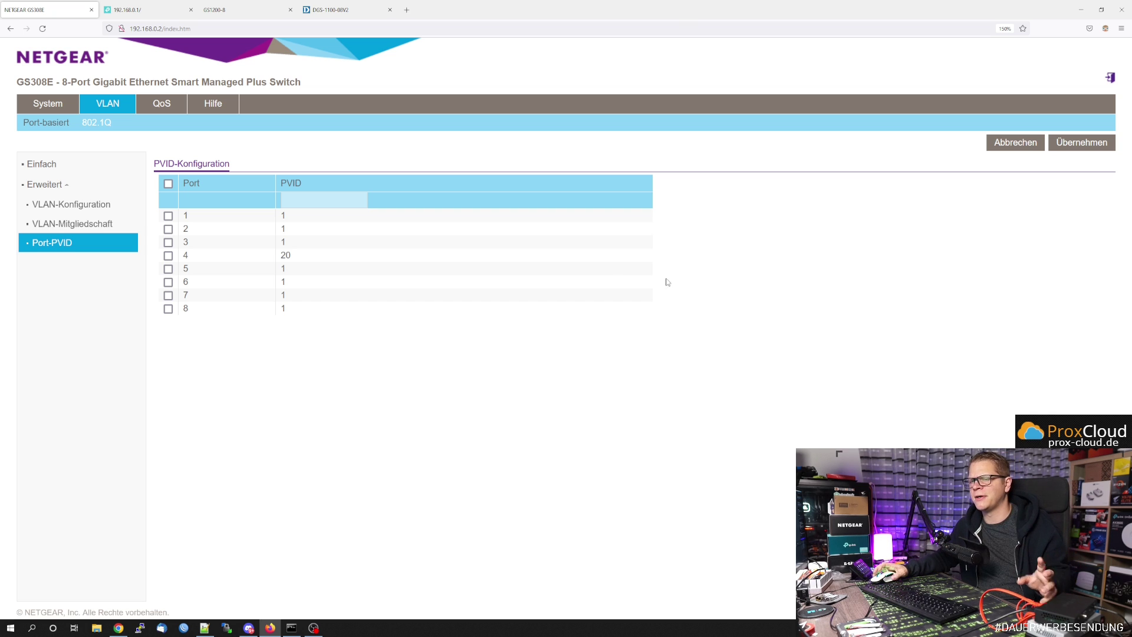
left_click(118, 205)
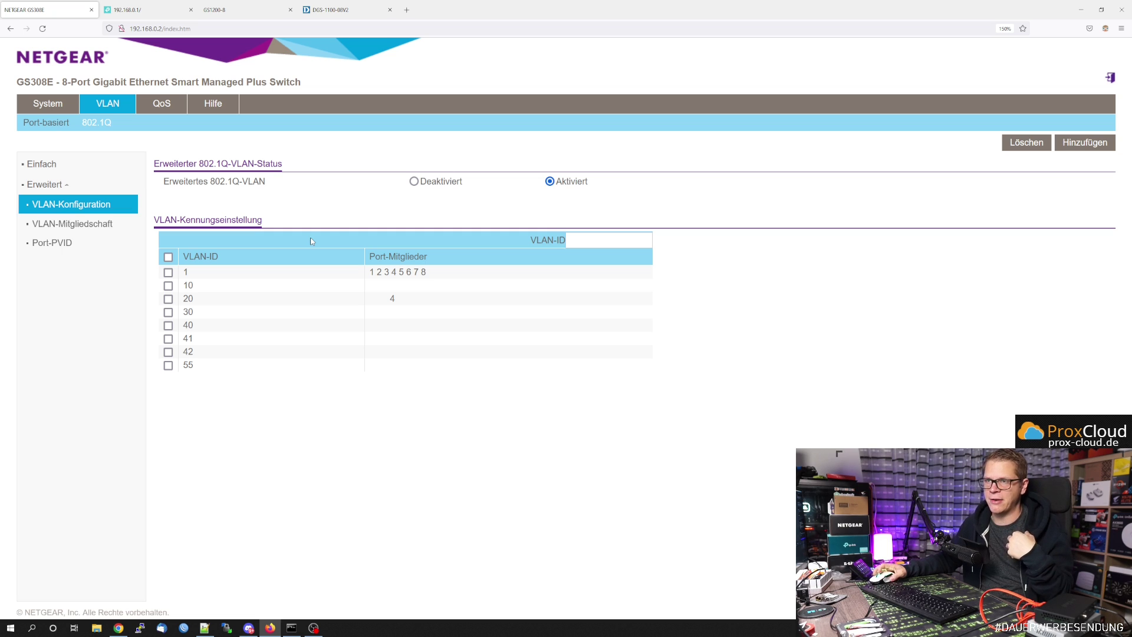
- Go through System > Überwachung to the Portspiegelung page
left_click(62, 109)
left_click(162, 123)
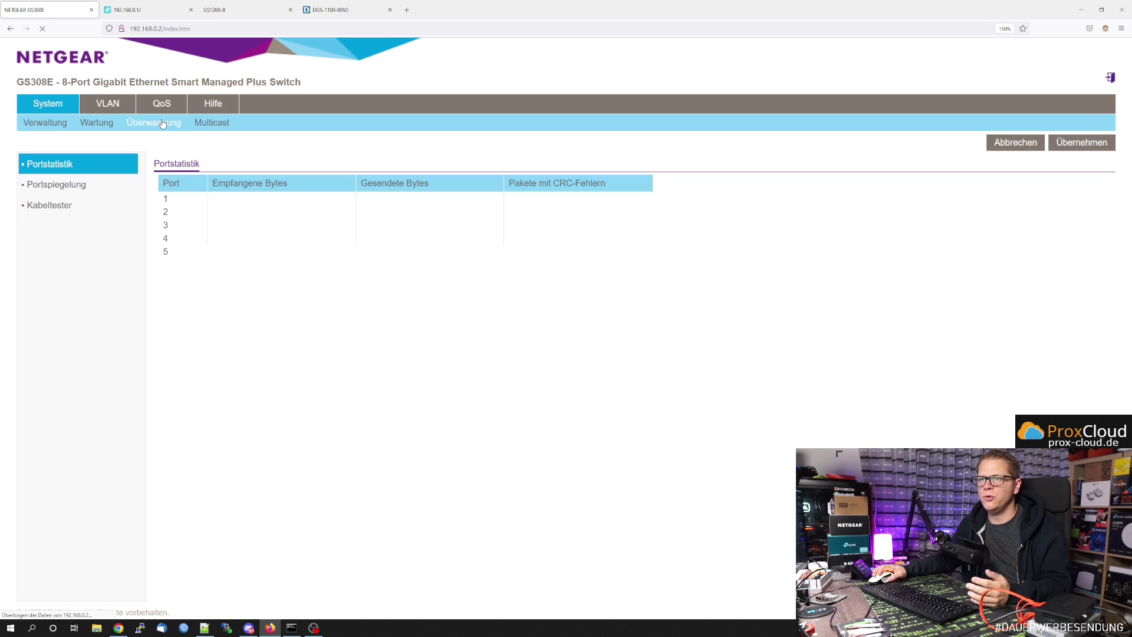
left_click(118, 208)
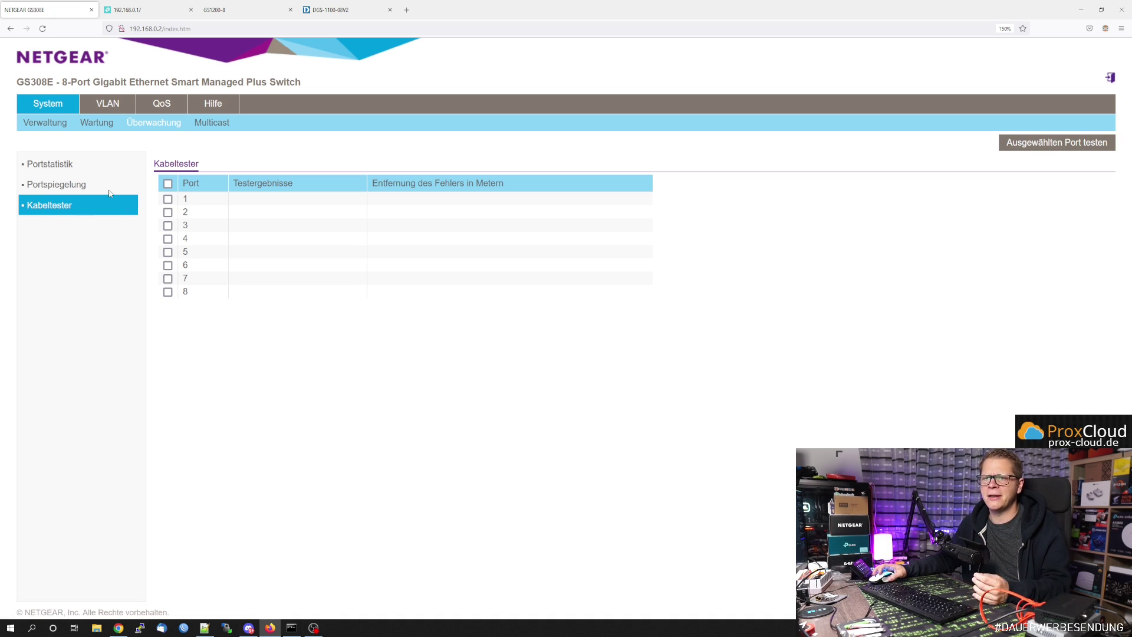
left_click(83, 185)
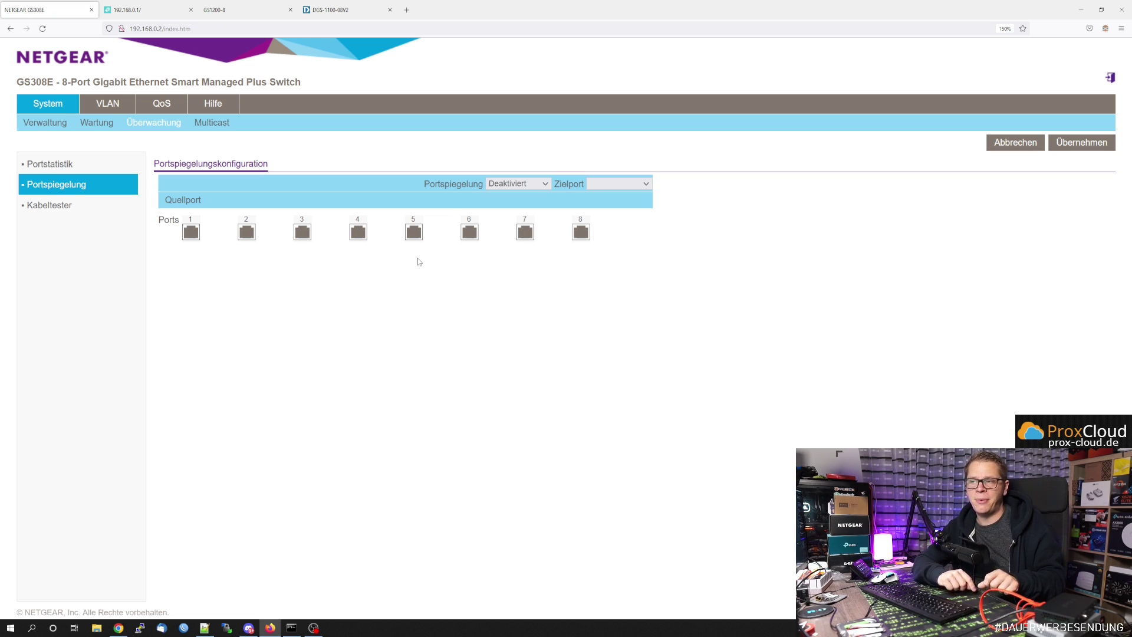
- Enable port mirroring with destination port 1 and source ports 7 and 6
left_click(530, 183)
left_click(534, 199)
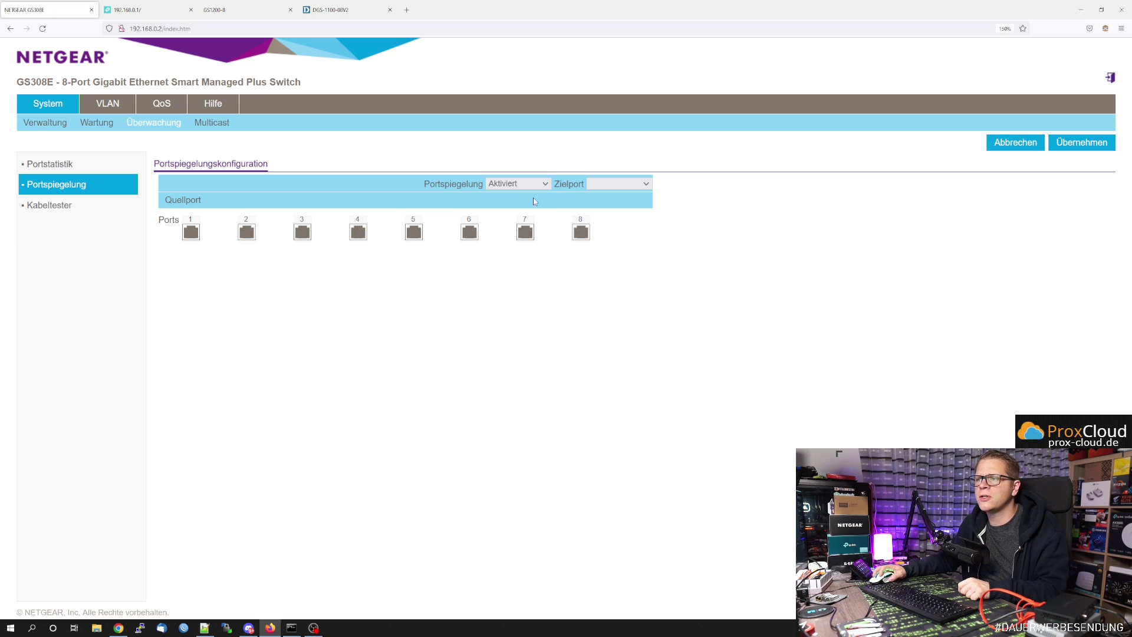
left_click(627, 185)
left_click(616, 213)
left_click(526, 232)
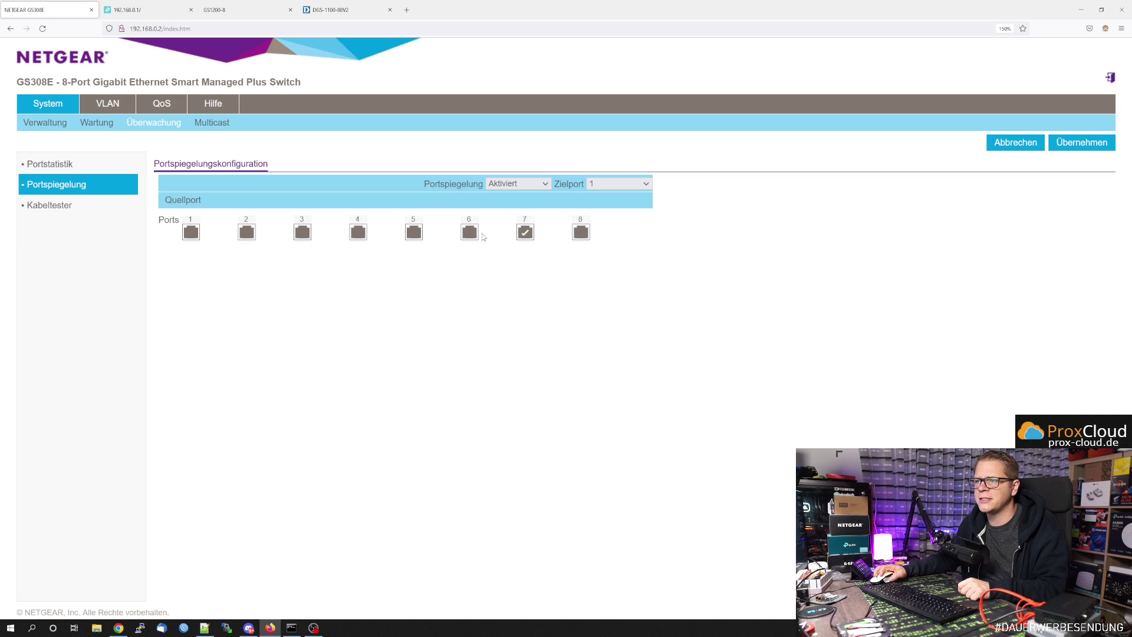
left_click(472, 235)
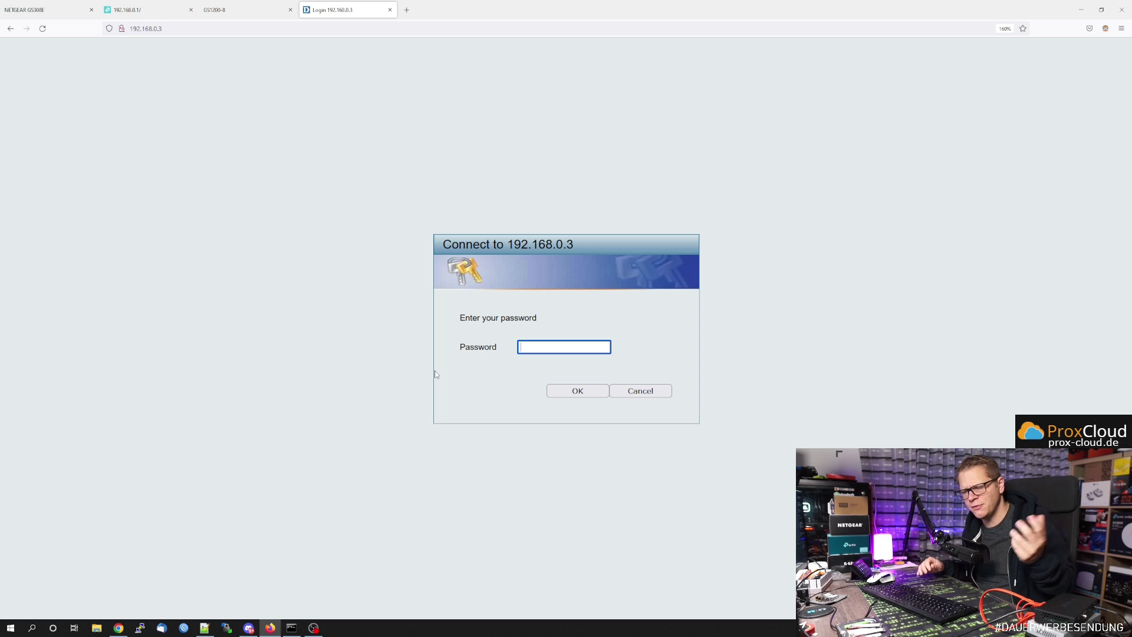
- Sign in to the D-Link switch at 192.168.0.3 with the administrator password
type("admin")
key("Return")
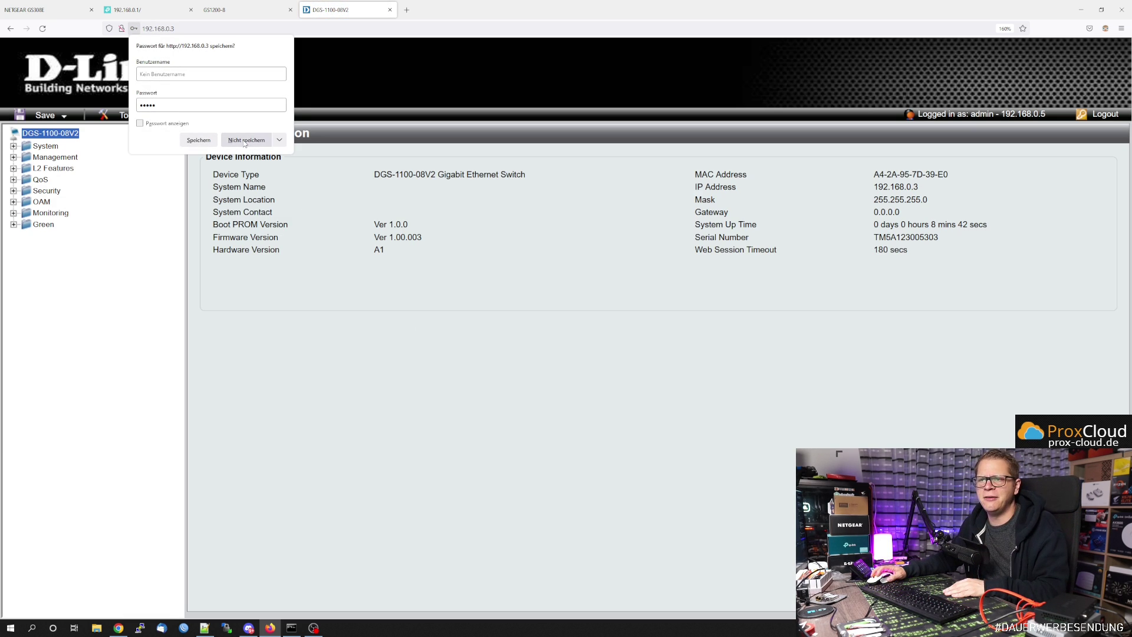
- Decline saving the password, zoom in, and expand Monitoring, Statistics, OAM, Security, L2 Features and Management
left_click(246, 140)
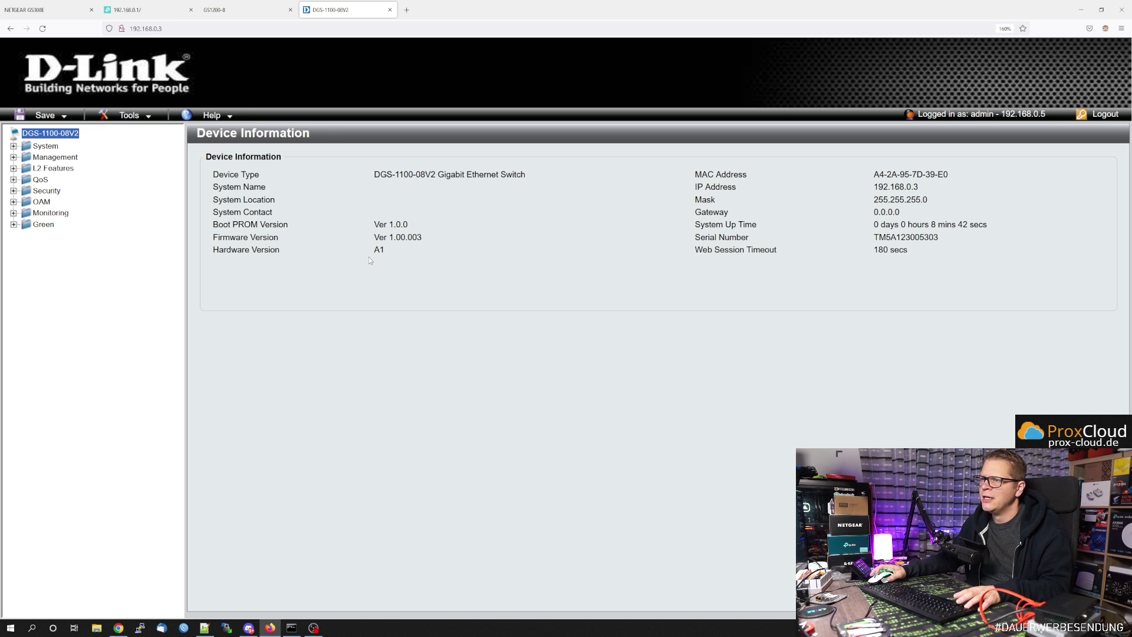
key("ctrl+plus")
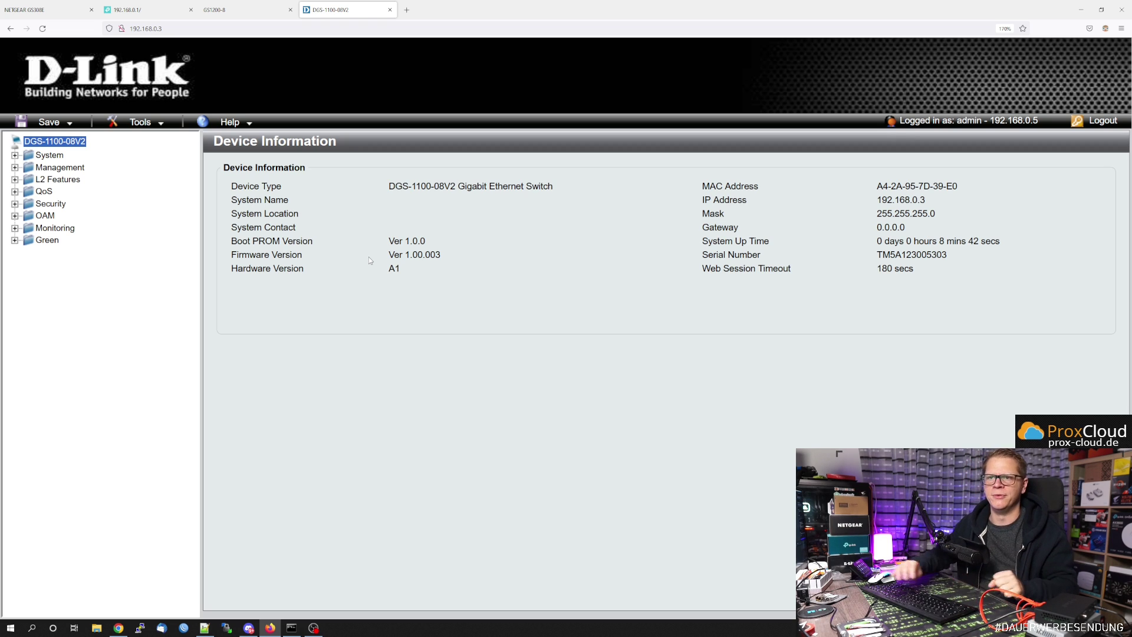
left_click(55, 229)
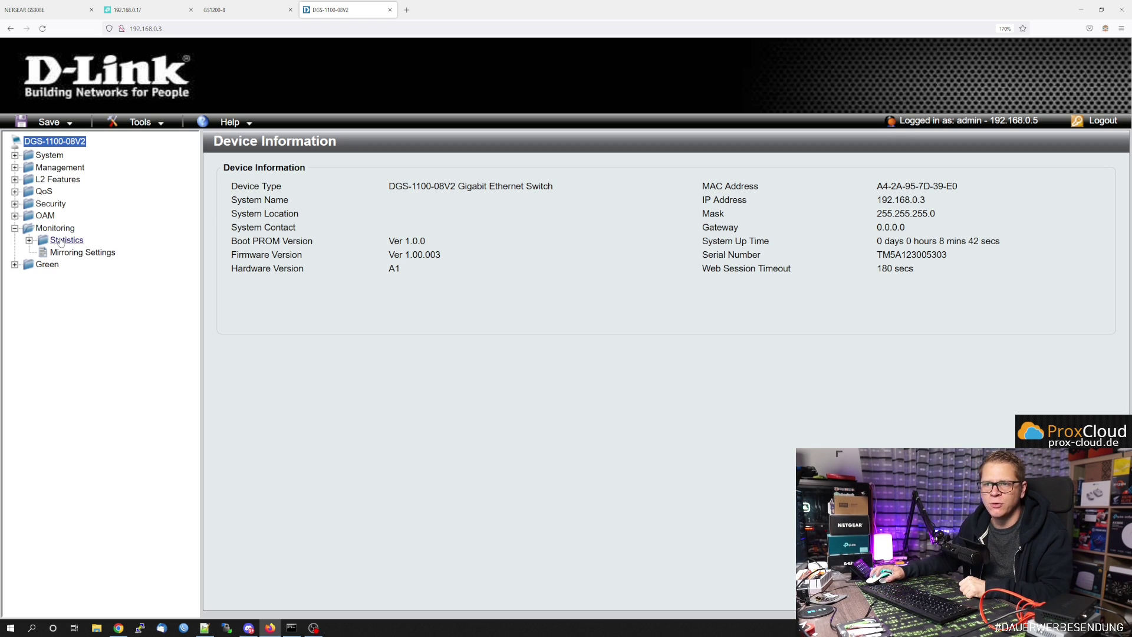
left_click(61, 240)
left_click(45, 216)
left_click(50, 204)
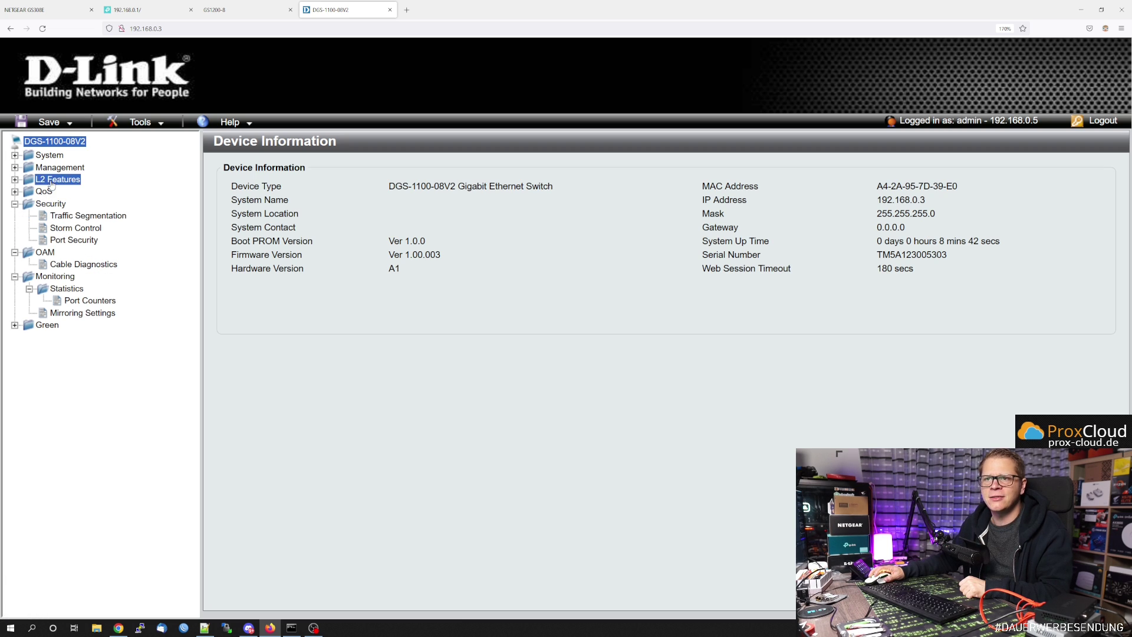
left_click(56, 180)
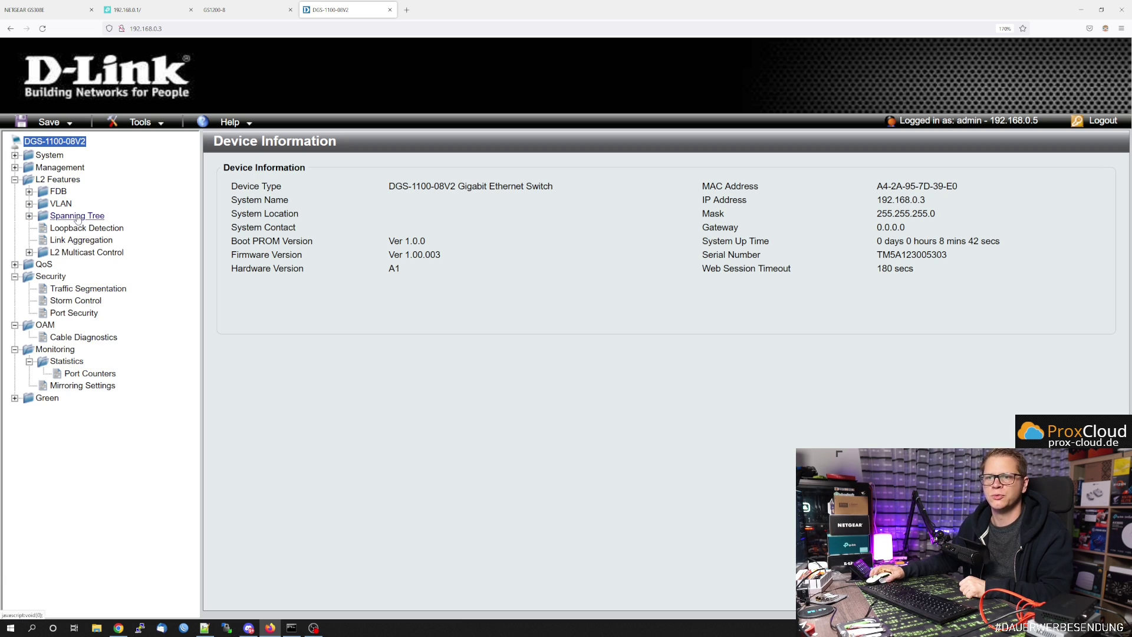
left_click(59, 167)
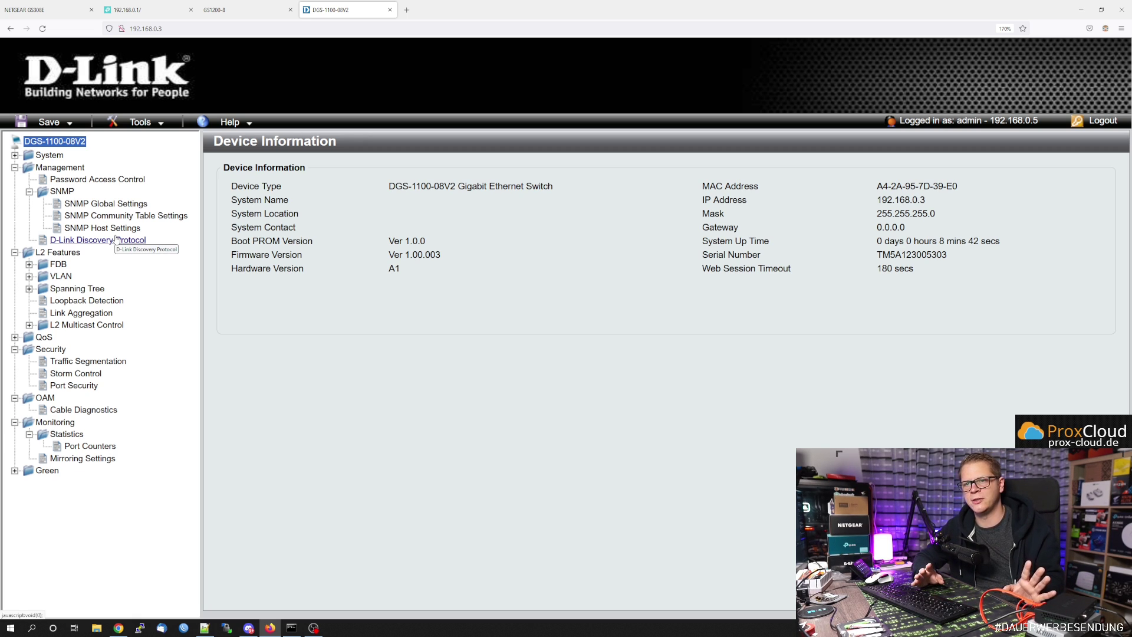
- View the SNMP Community Table and Port Counters, then bring up Traffic Segmentation settings
left_click(115, 215)
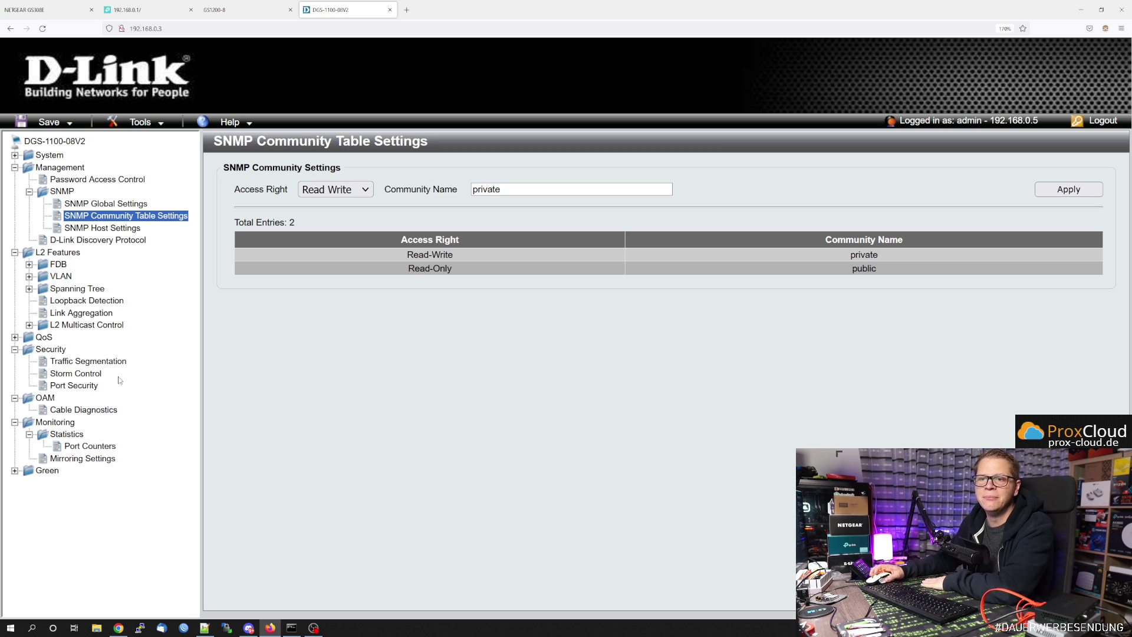
left_click(77, 449)
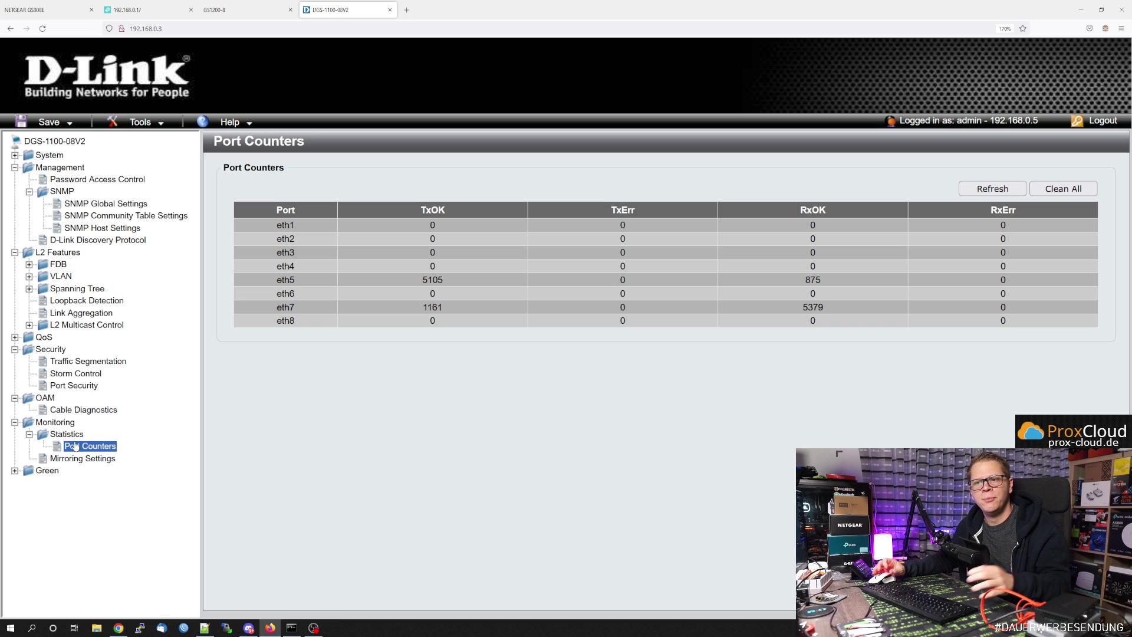
left_click(65, 362)
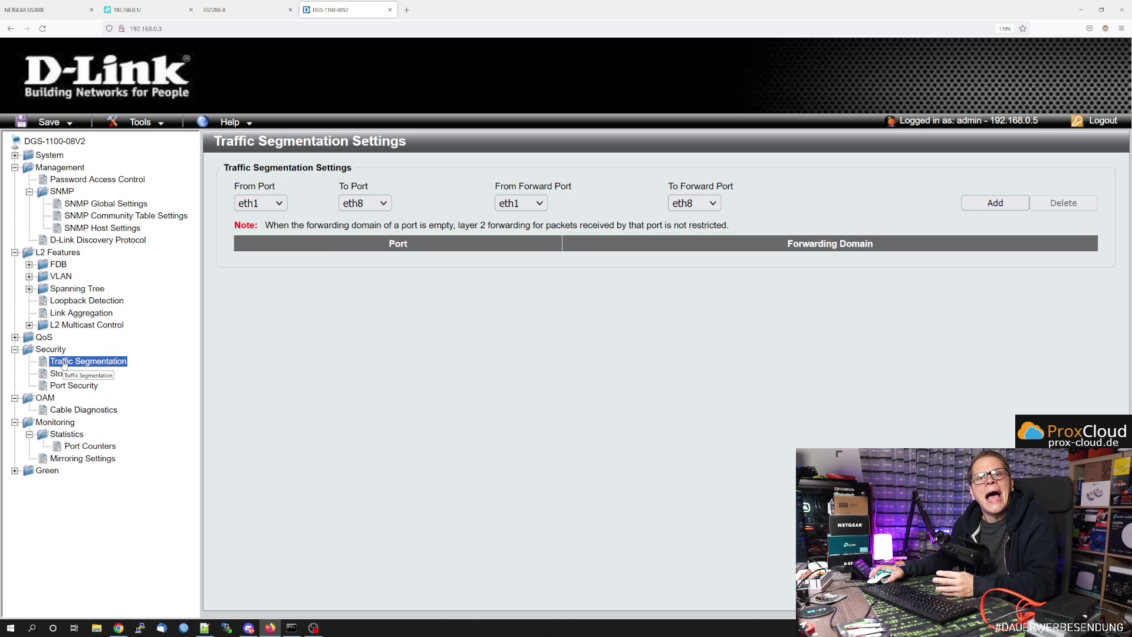
- Look at Port Security and Cable Diagnostics, then expand FDB and VLAN and open 802.1Q VLAN
left_click(64, 386)
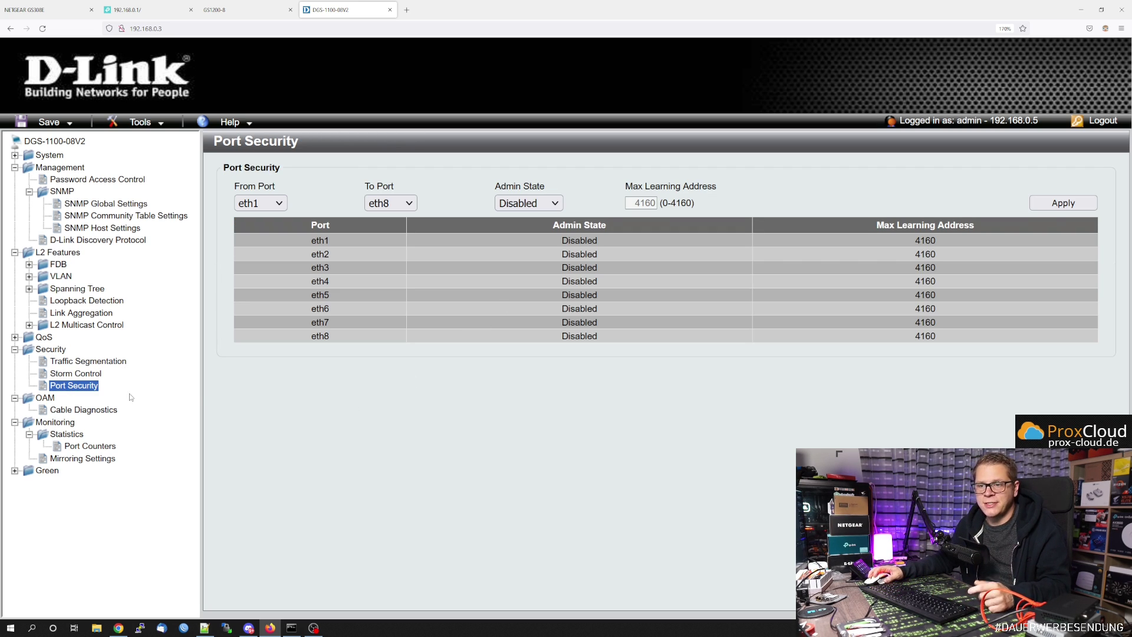
left_click(78, 411)
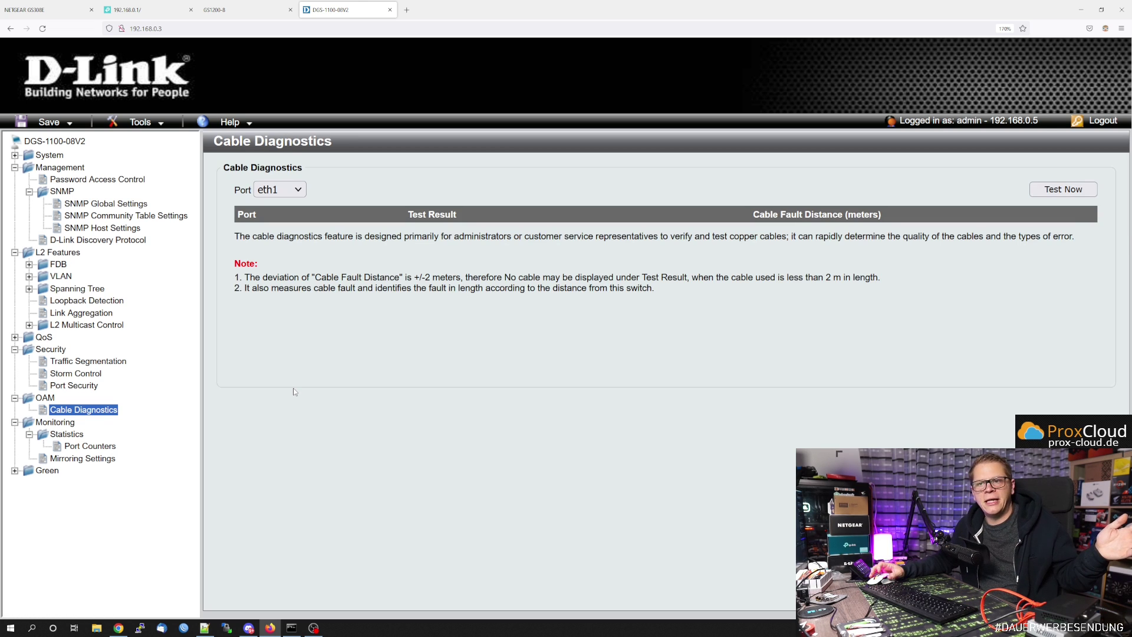
left_click(57, 265)
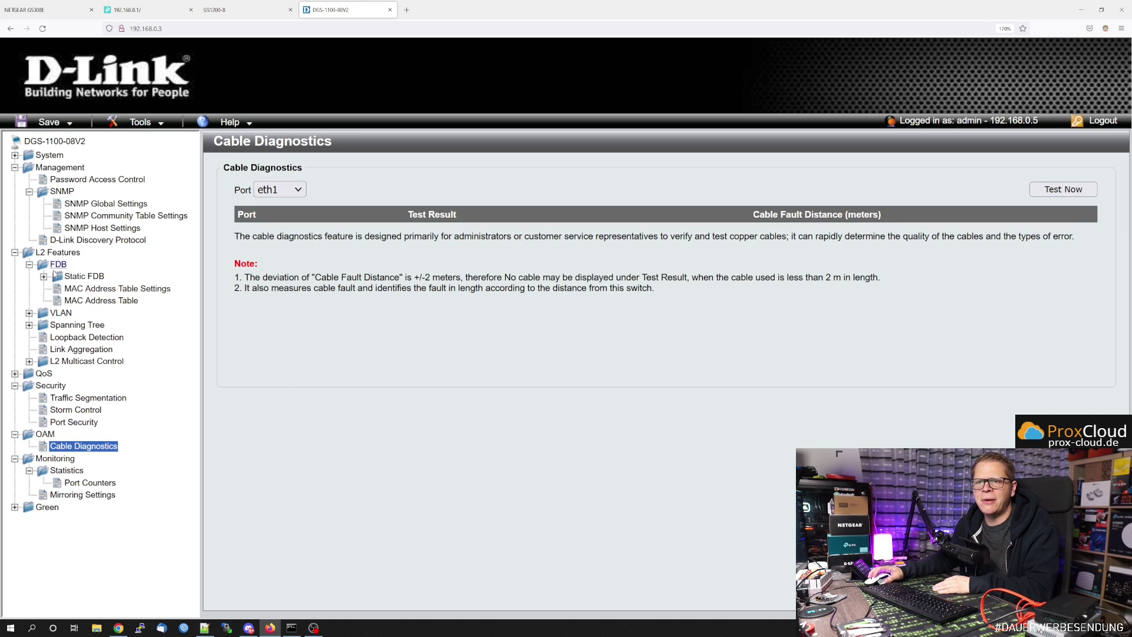
left_click(59, 313)
left_click(88, 325)
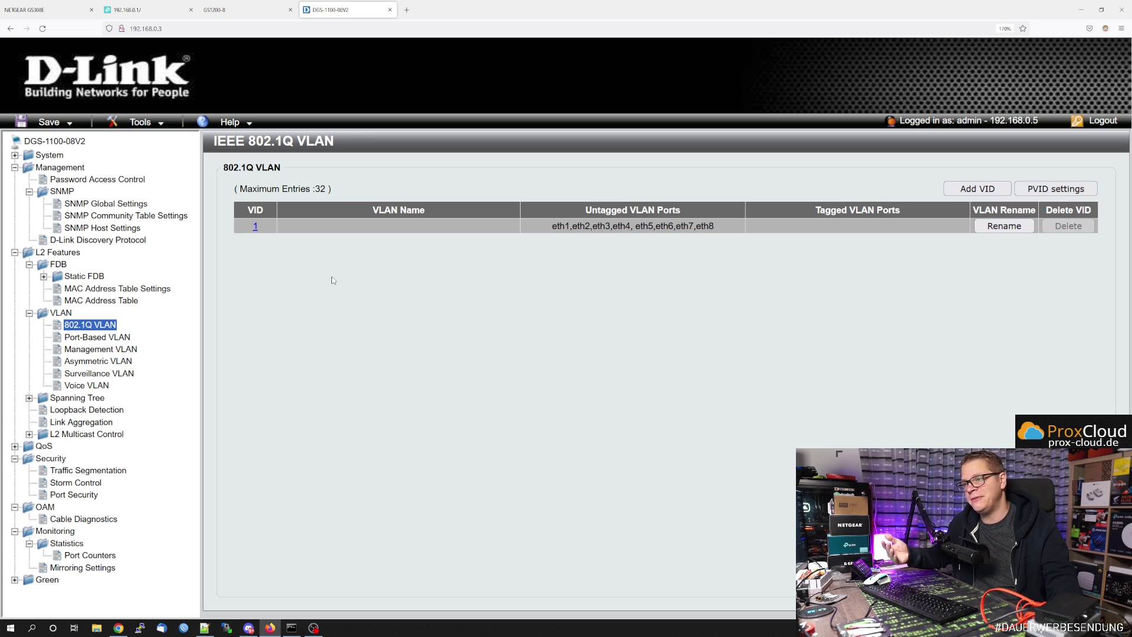
- Add VID 55 named 'Video' with eth3 and eth4 as tagged members and apply it
left_click(976, 188)
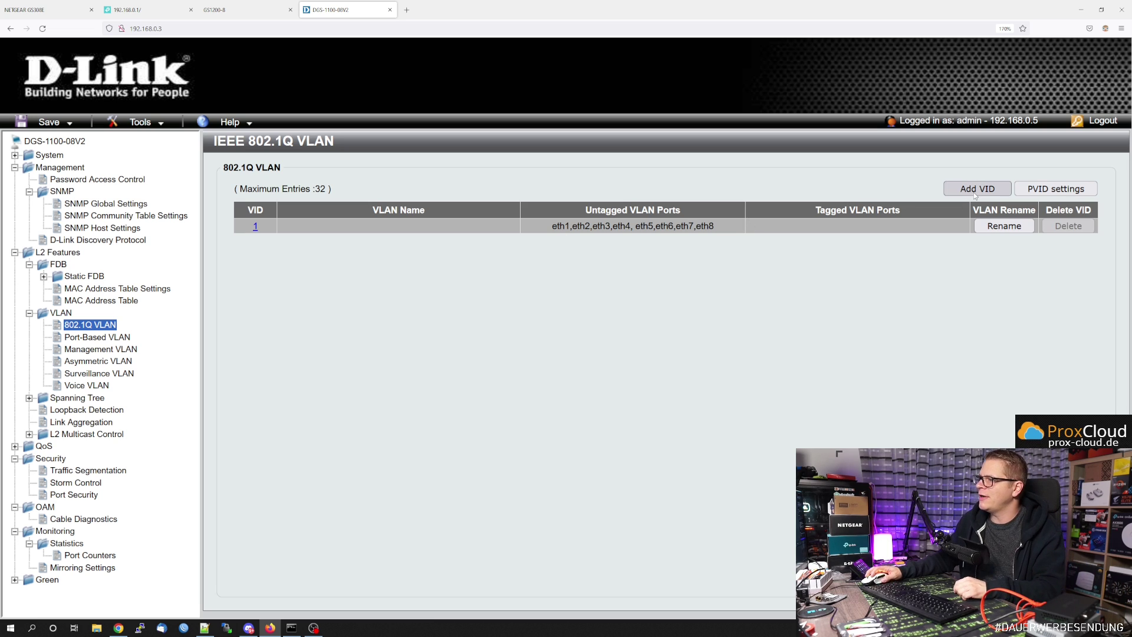
left_click(381, 185)
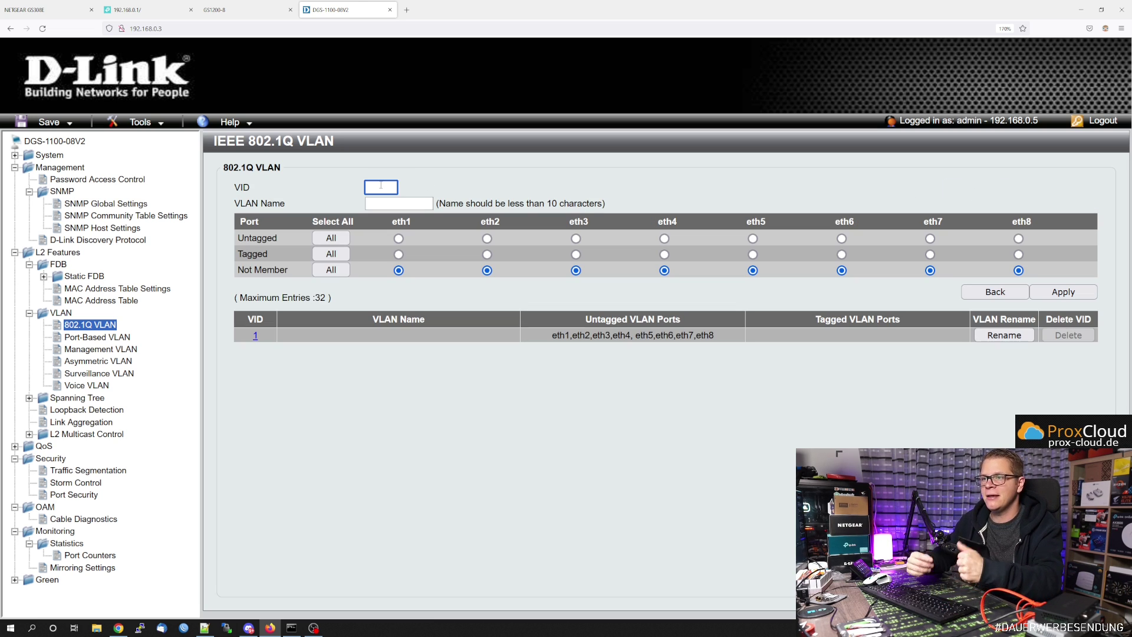
type("55")
key("Tab")
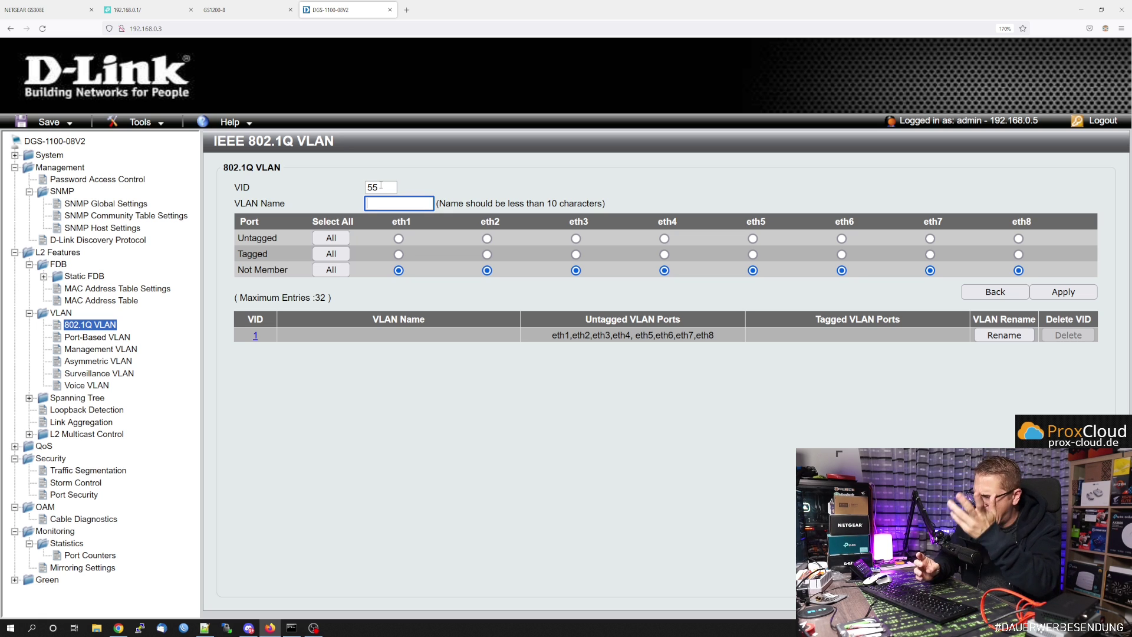
type("Video")
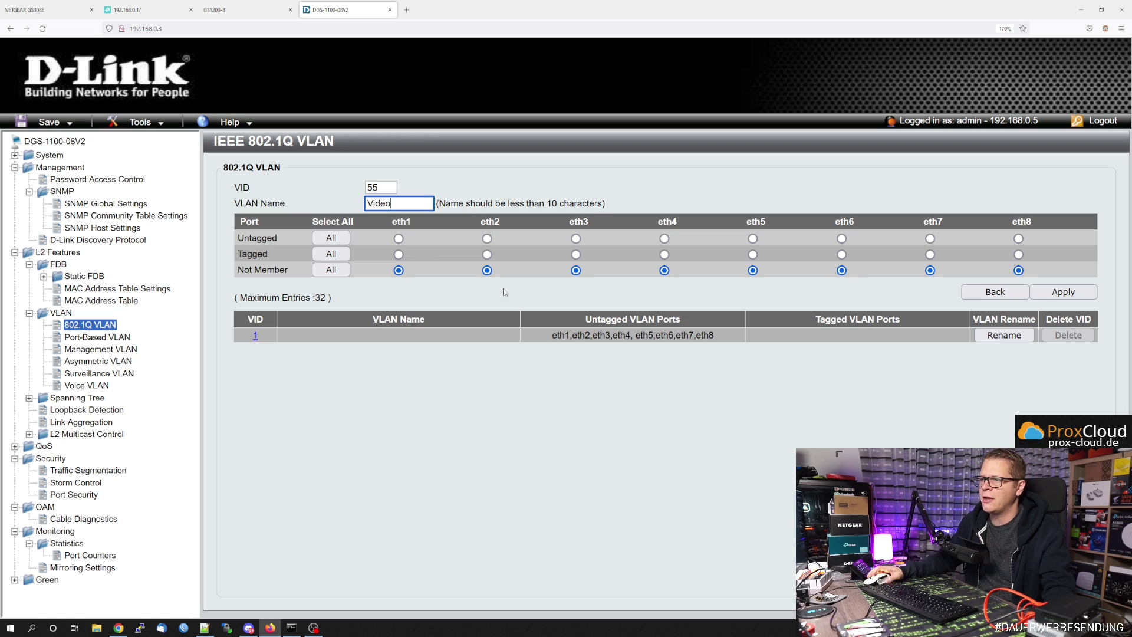
left_click(576, 254)
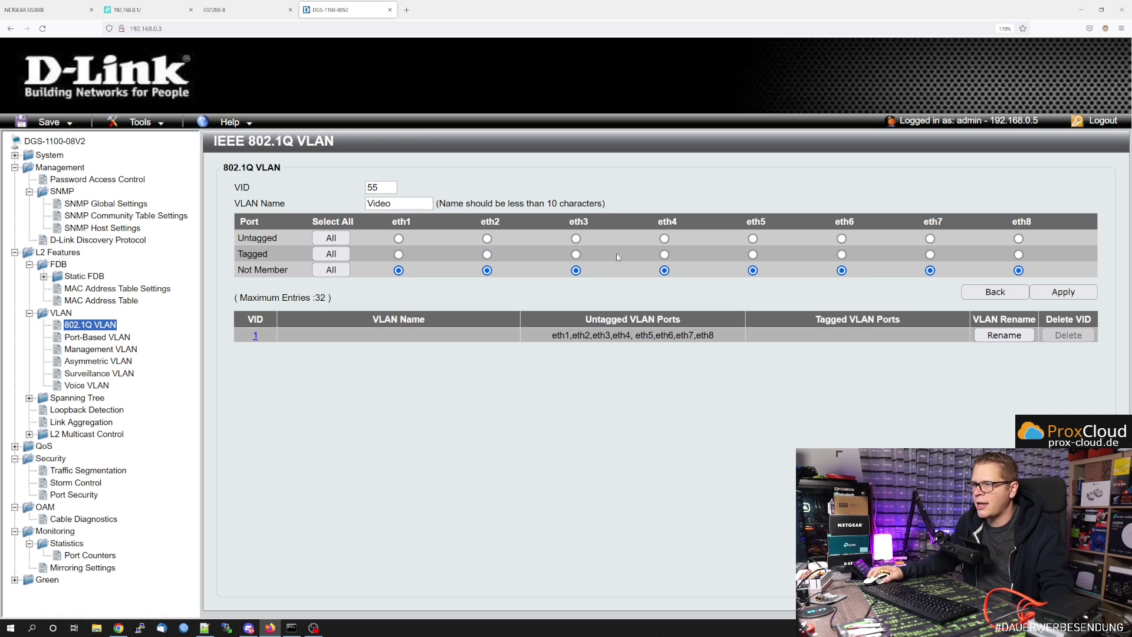
left_click(664, 254)
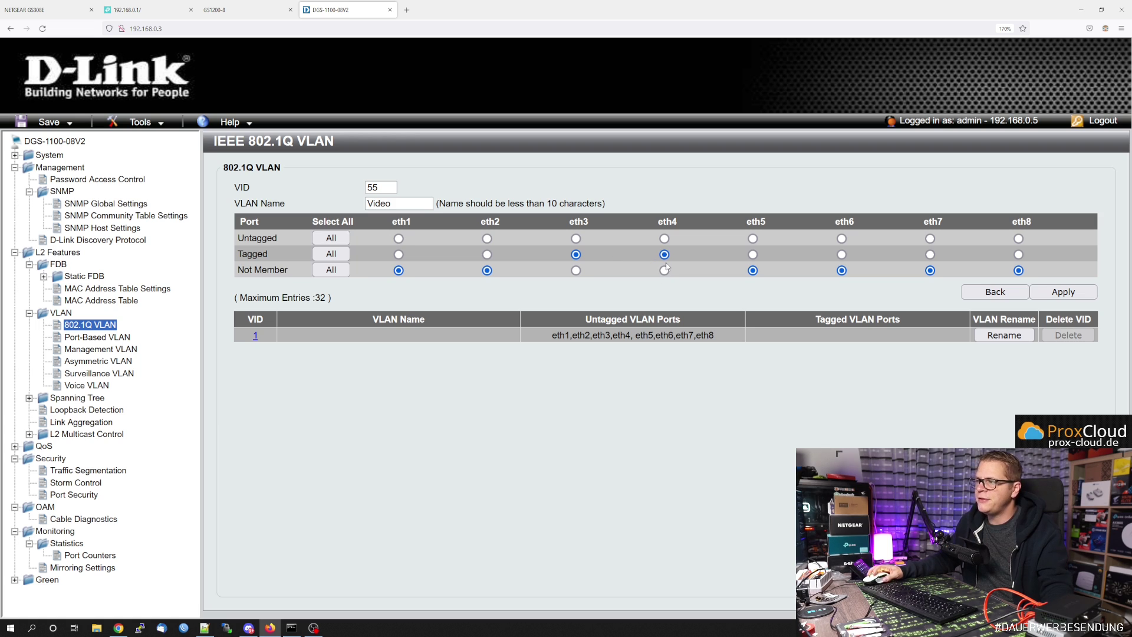
left_click(1063, 292)
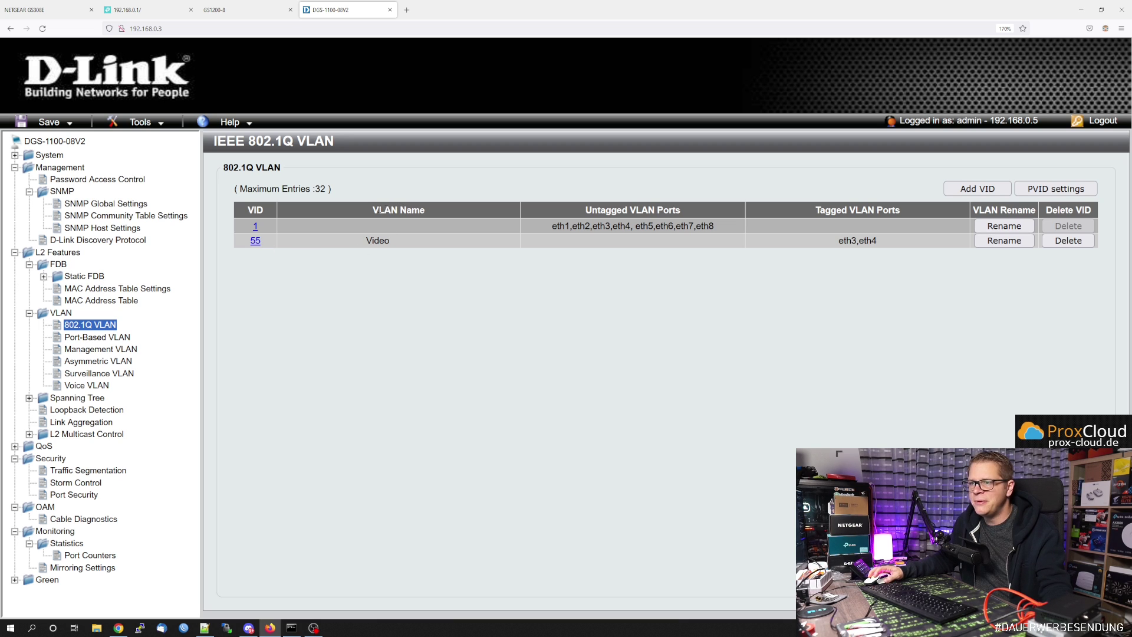
triple_click(399, 210)
left_click(377, 255)
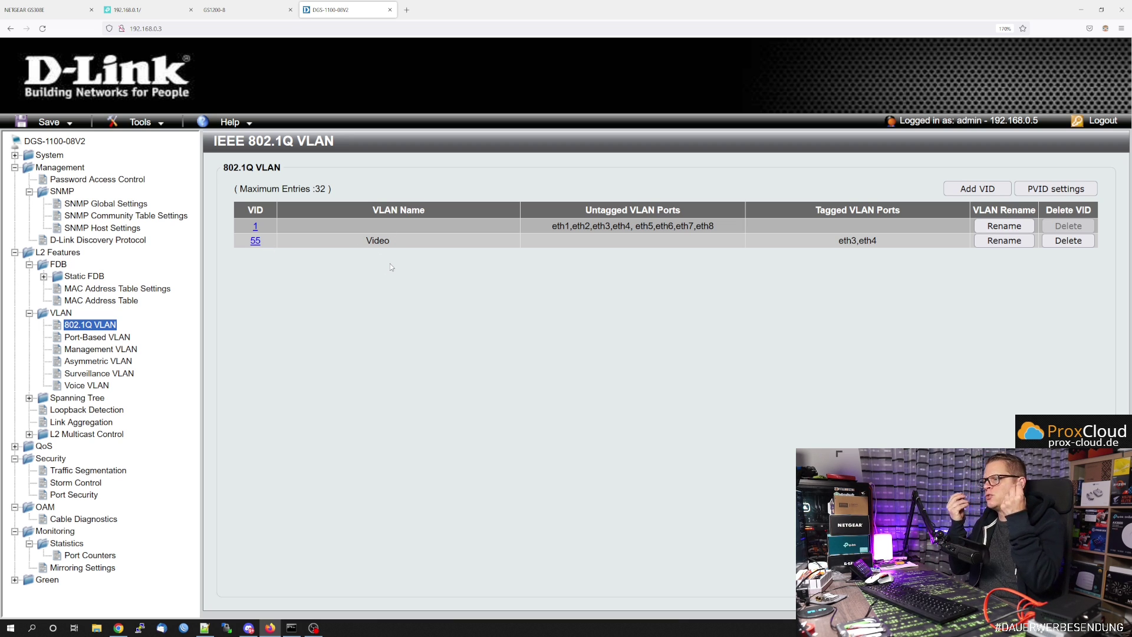
triple_click(836, 243)
left_click(899, 289)
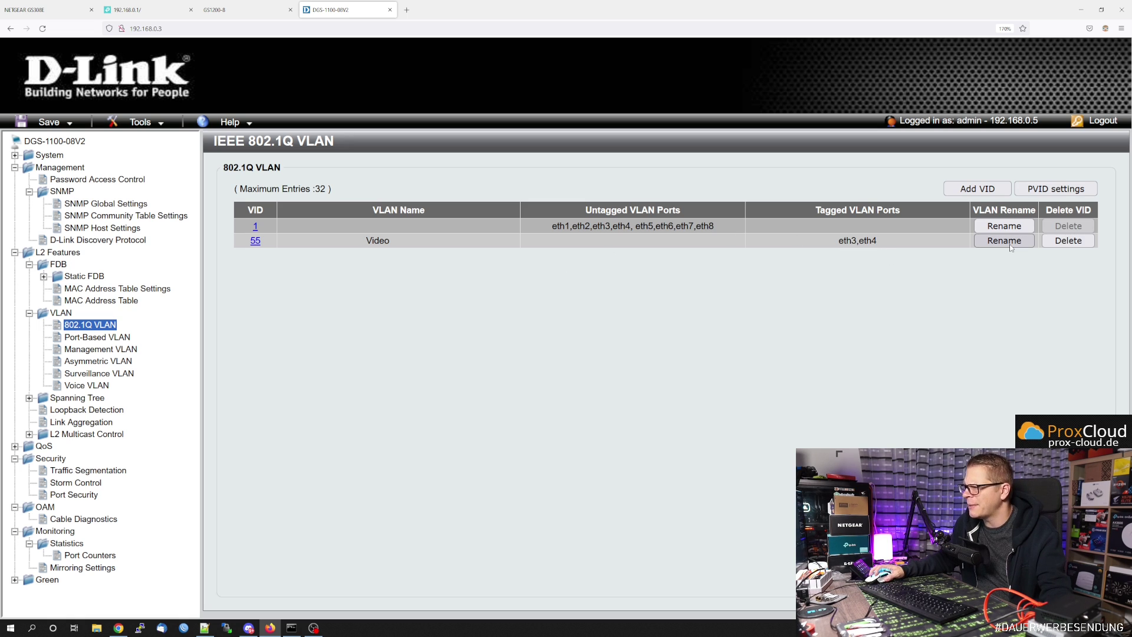
left_click(257, 242)
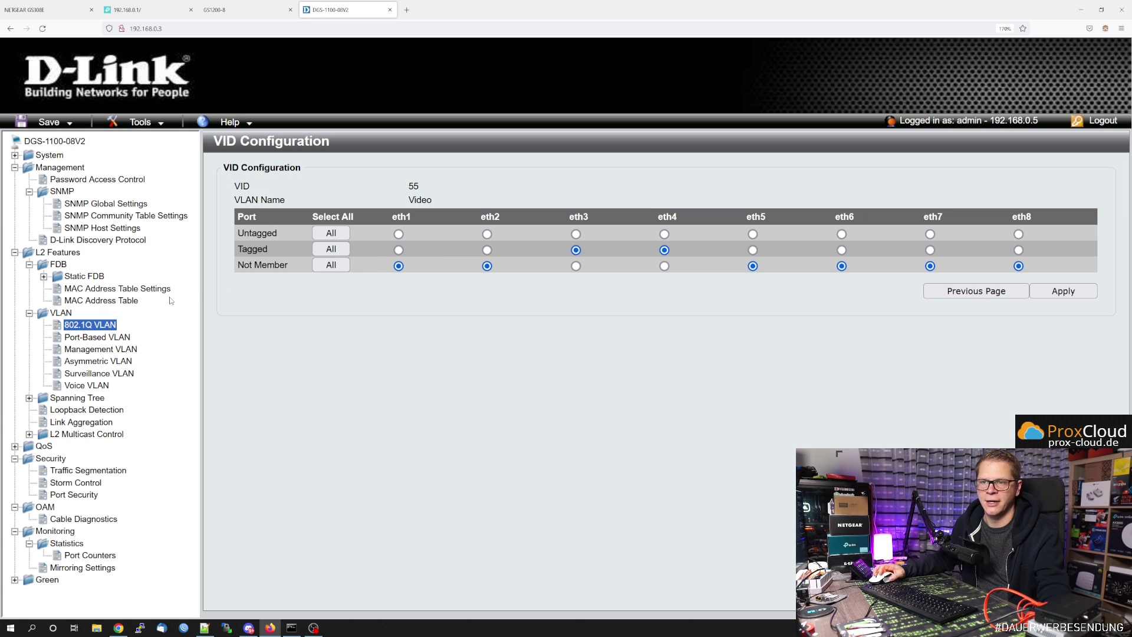
left_click(91, 324)
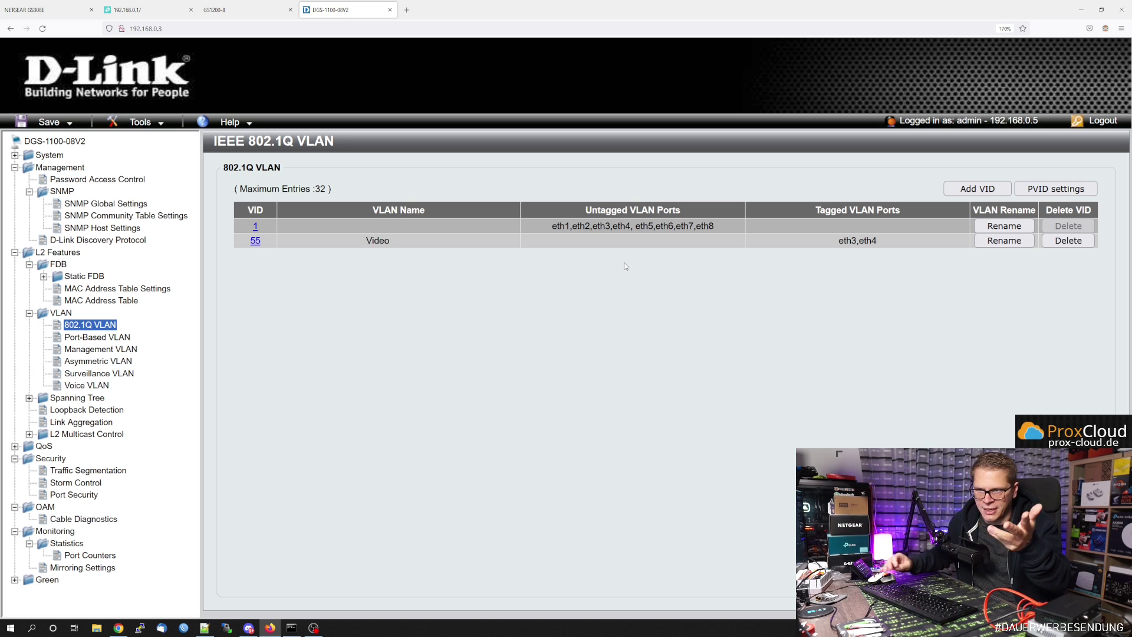
left_click(86, 385)
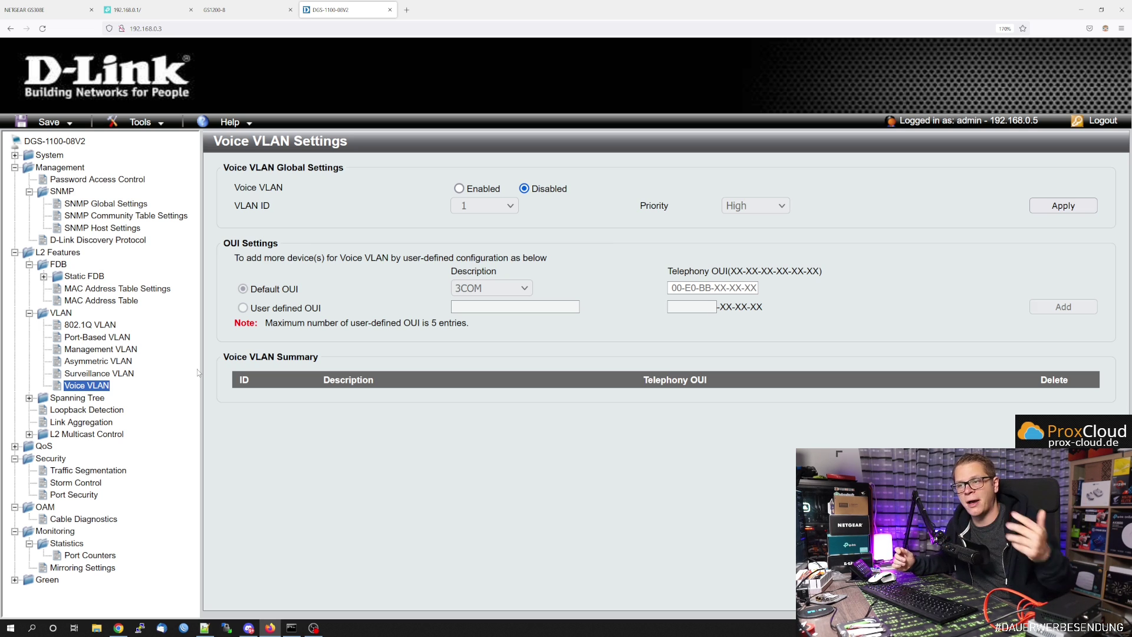
- Bring up the D-Link DGS-1100-08V2's Surveillance VLAN settings page
left_click(117, 371)
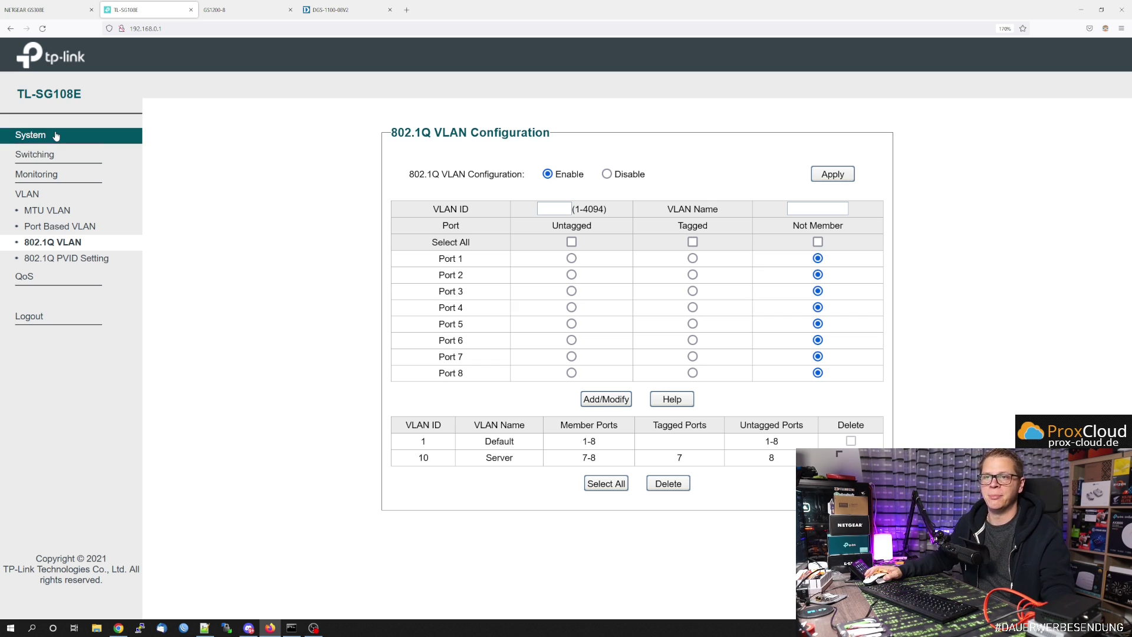
- Browse the TL-SG108E's system, port, QoS and bandwidth pages, ending on the 802.1Q VLAN list
left_click(29, 135)
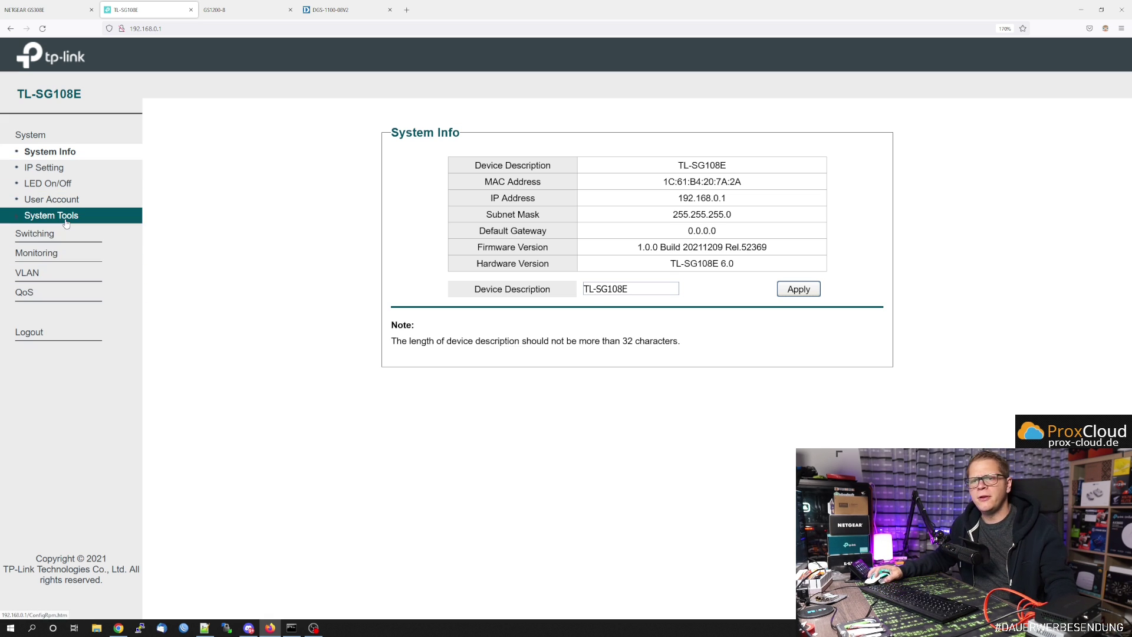
left_click(53, 235)
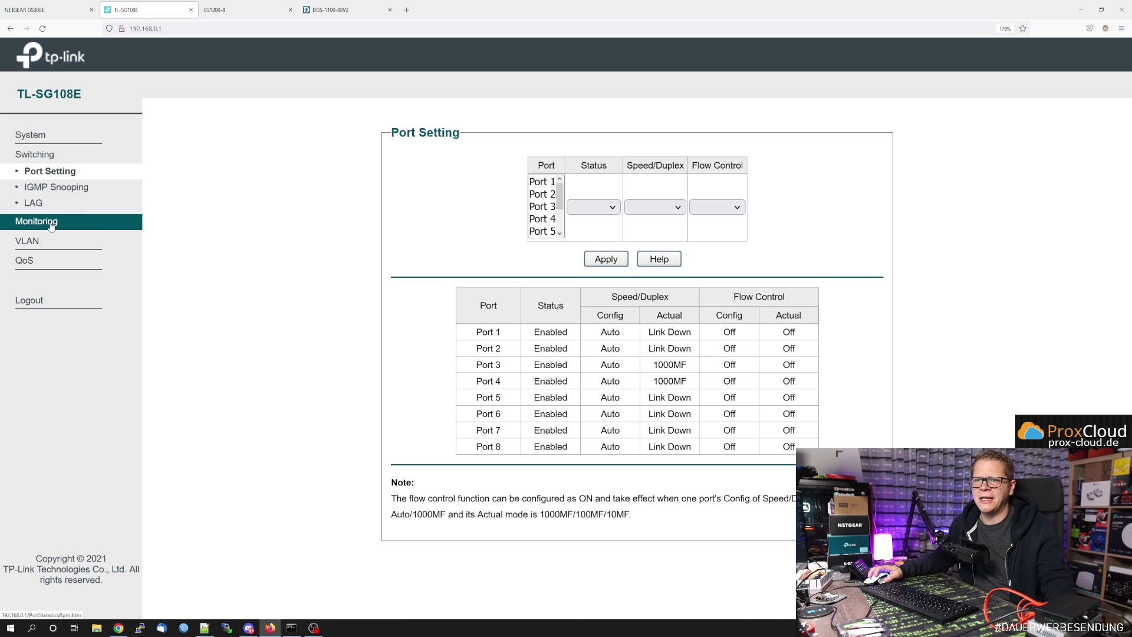
left_click(55, 220)
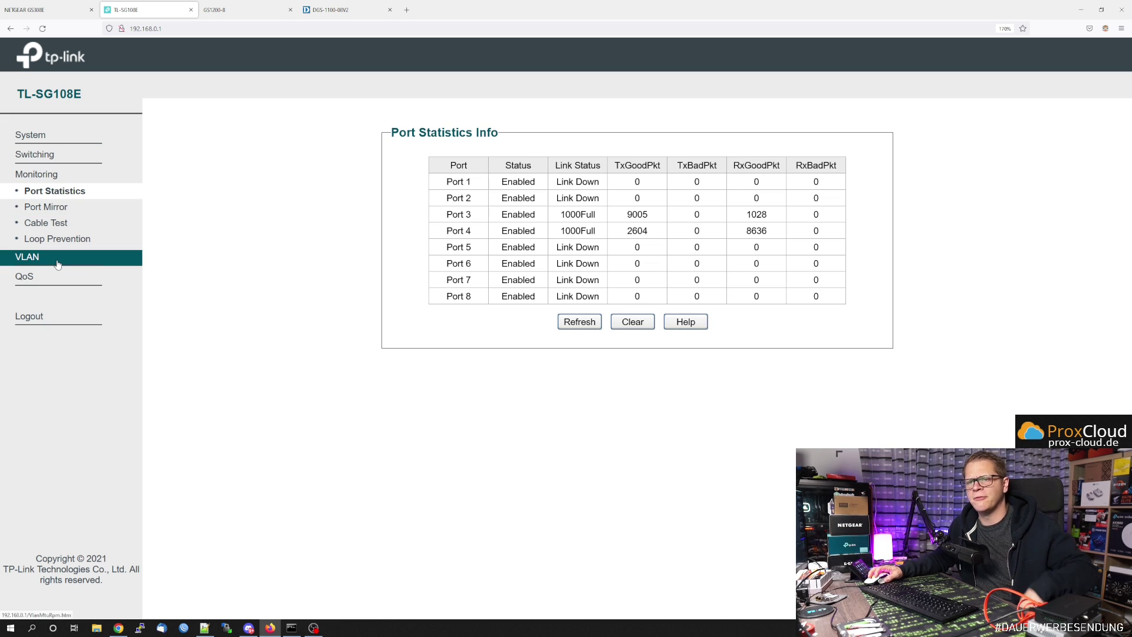
left_click(59, 260)
left_click(46, 276)
left_click(56, 247)
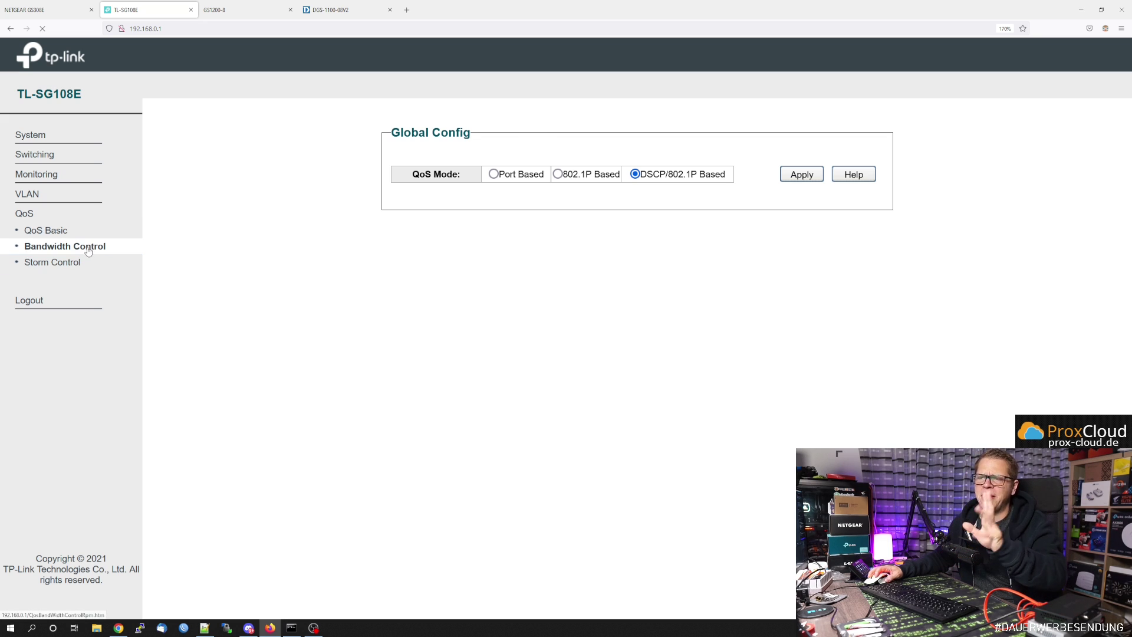
left_click(53, 196)
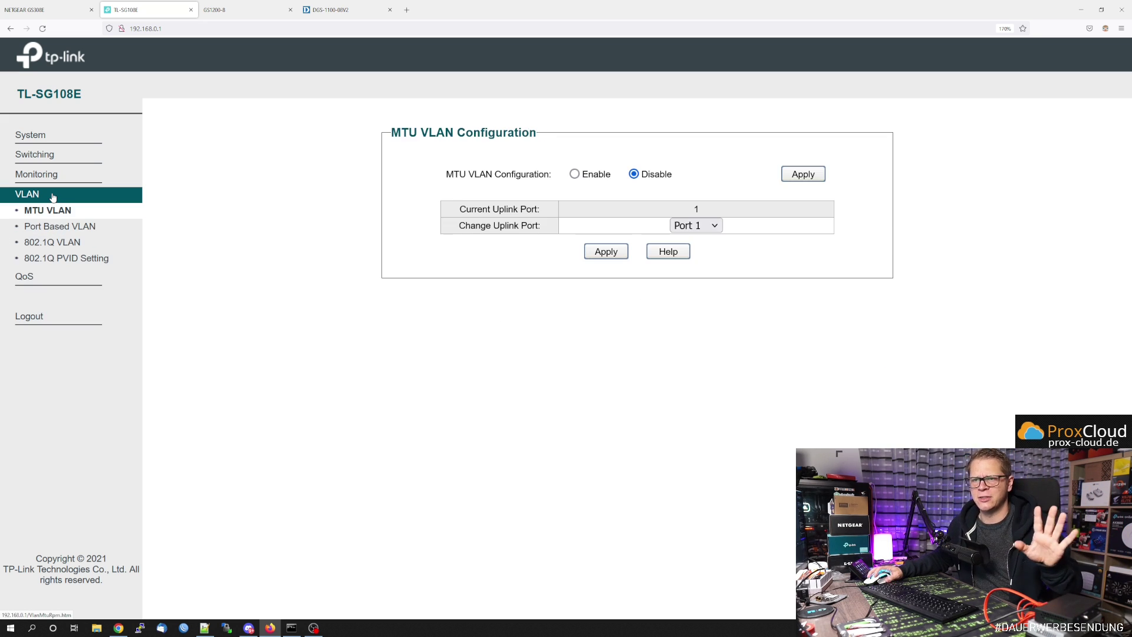
left_click(52, 242)
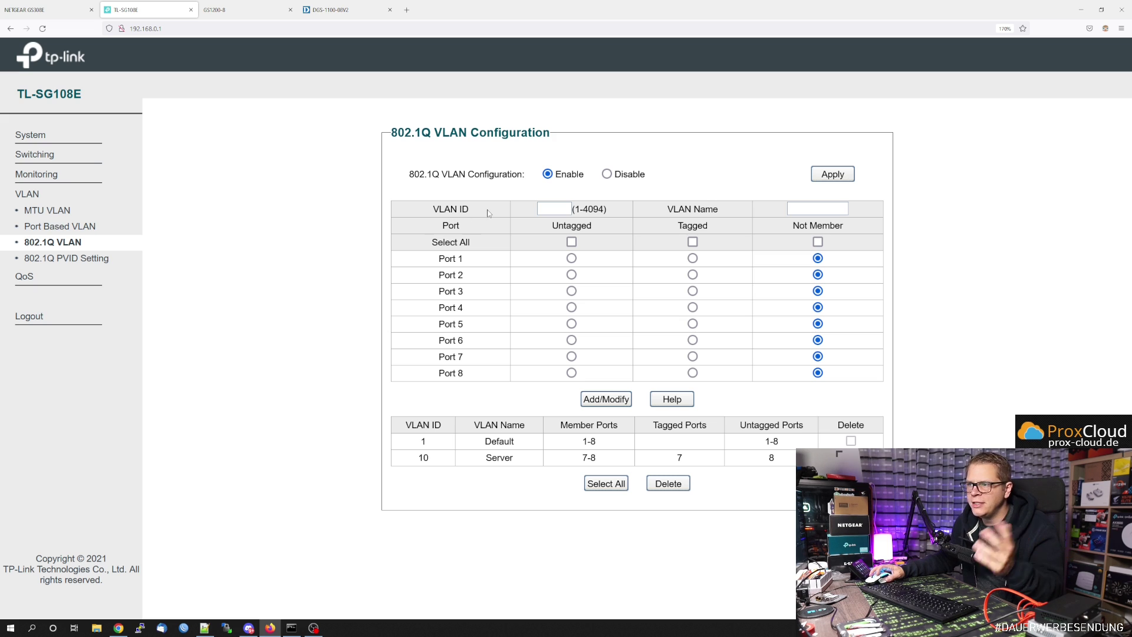
- Add VLAN 55 named 'Video' with port 7 untagged and port 8 tagged
left_click(553, 210)
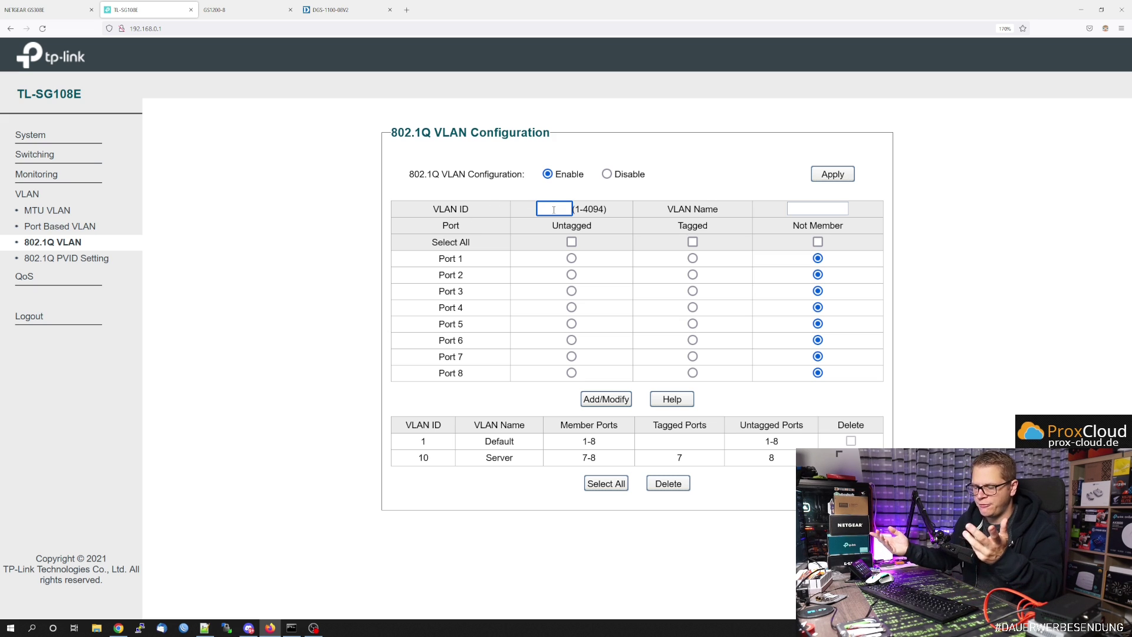
type("55")
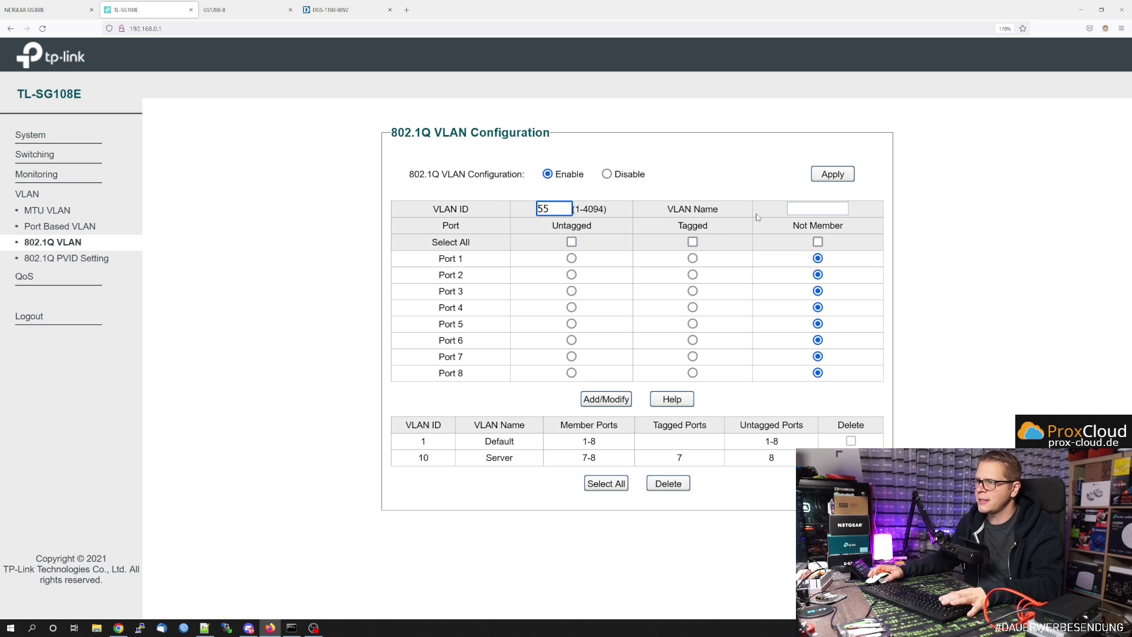
left_click(800, 209)
type("Video")
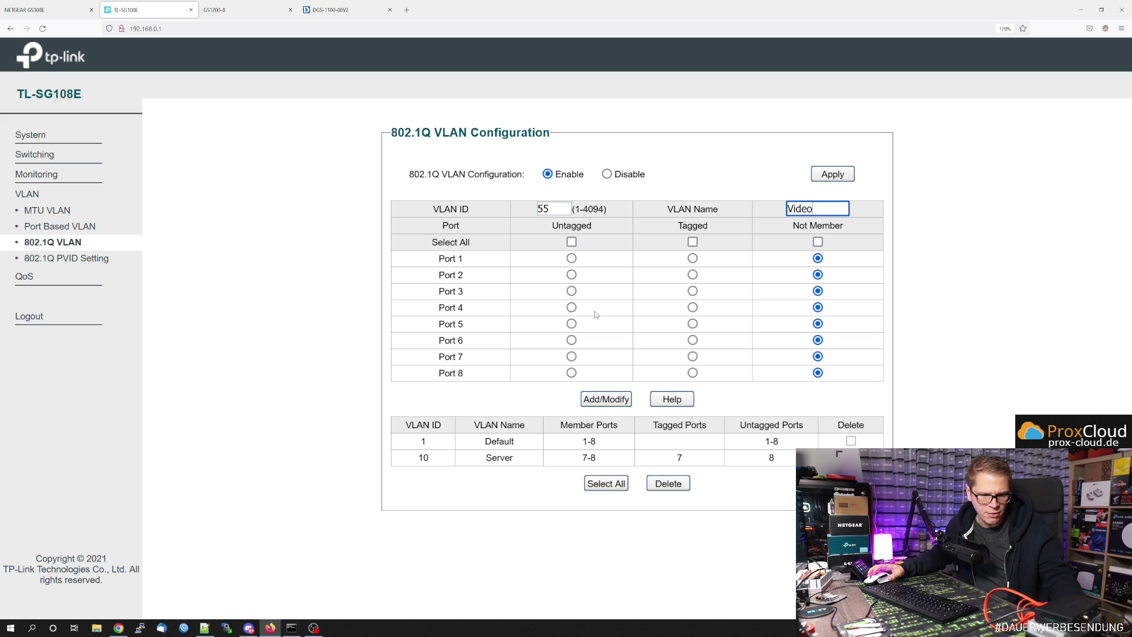
left_click(572, 358)
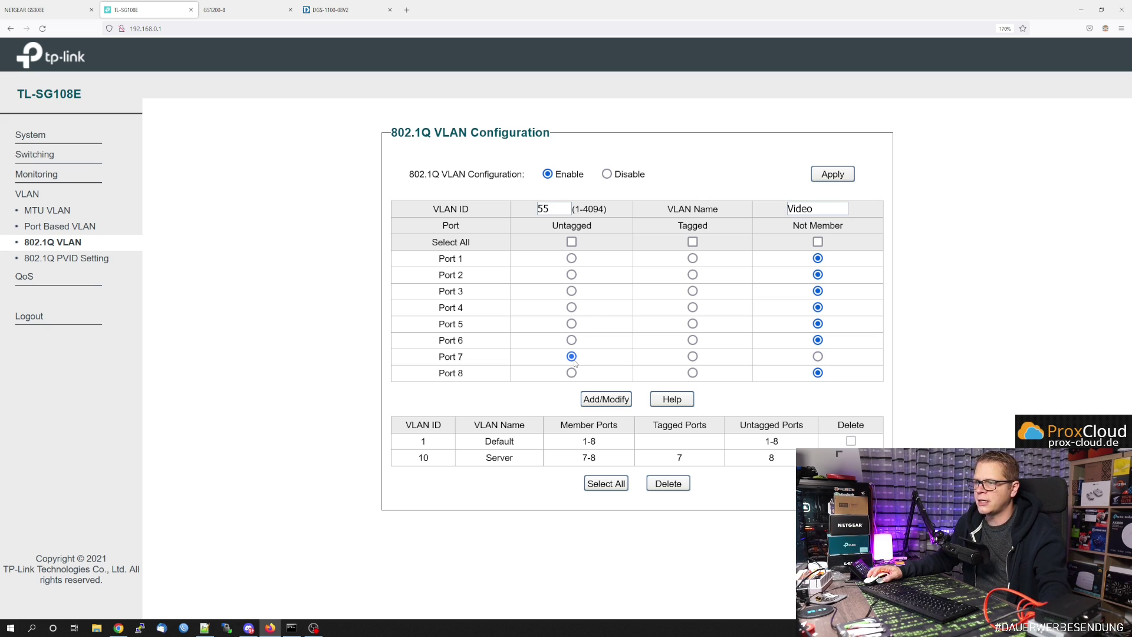
left_click(693, 372)
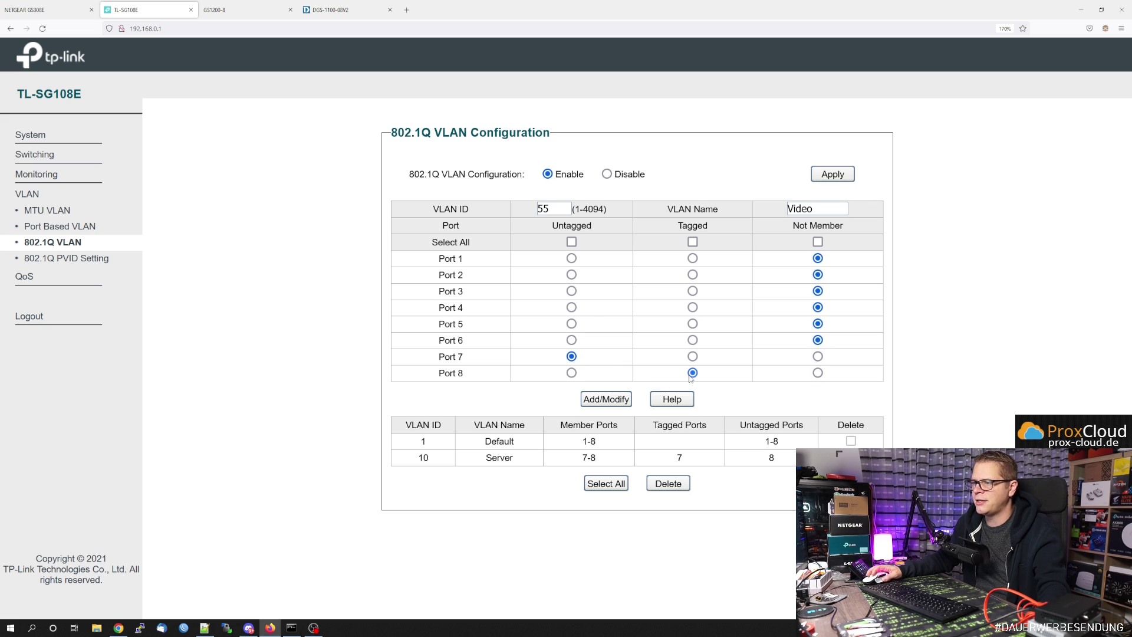
left_click(606, 399)
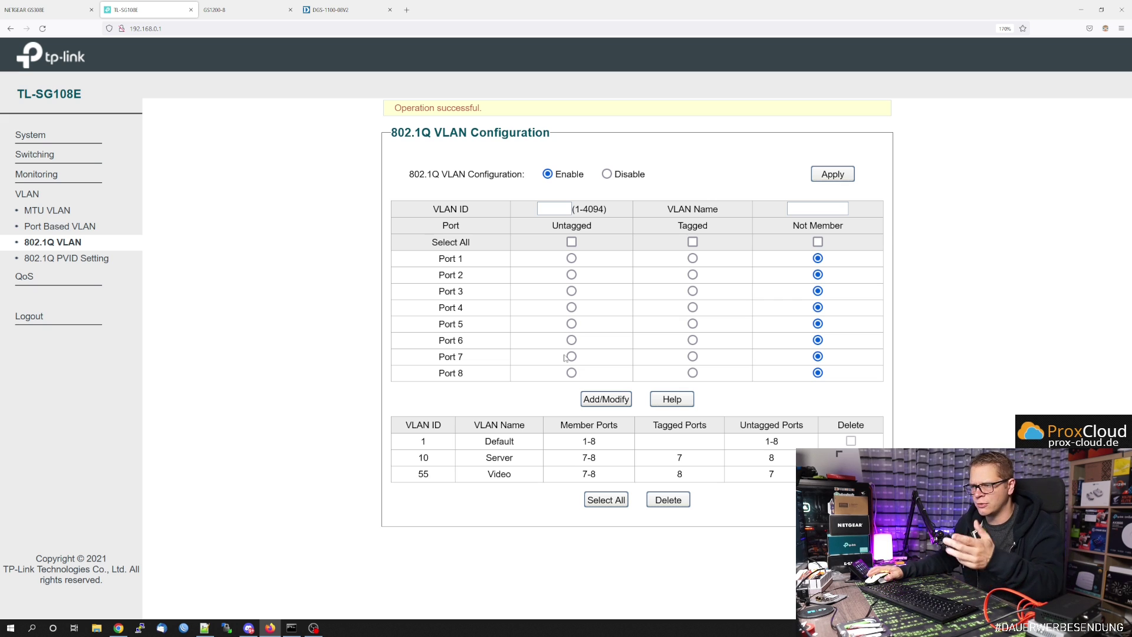
- Zoom out to check the new VLAN 55 entry, then go to 802.1Q PVID Setting
key("ctrl+minus")
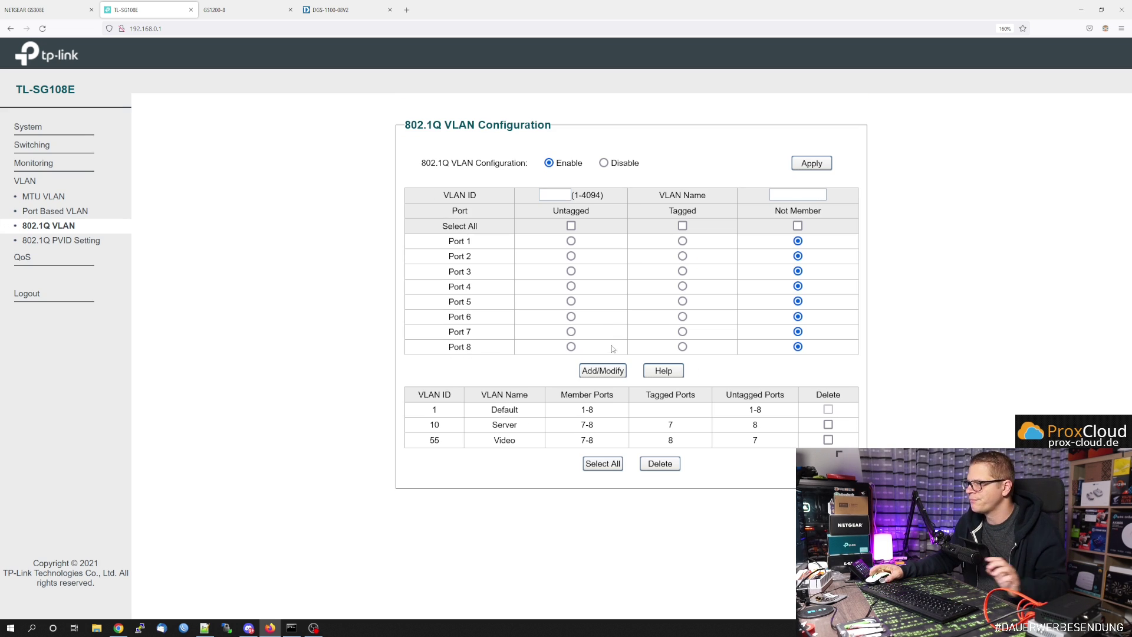
double_click(434, 441)
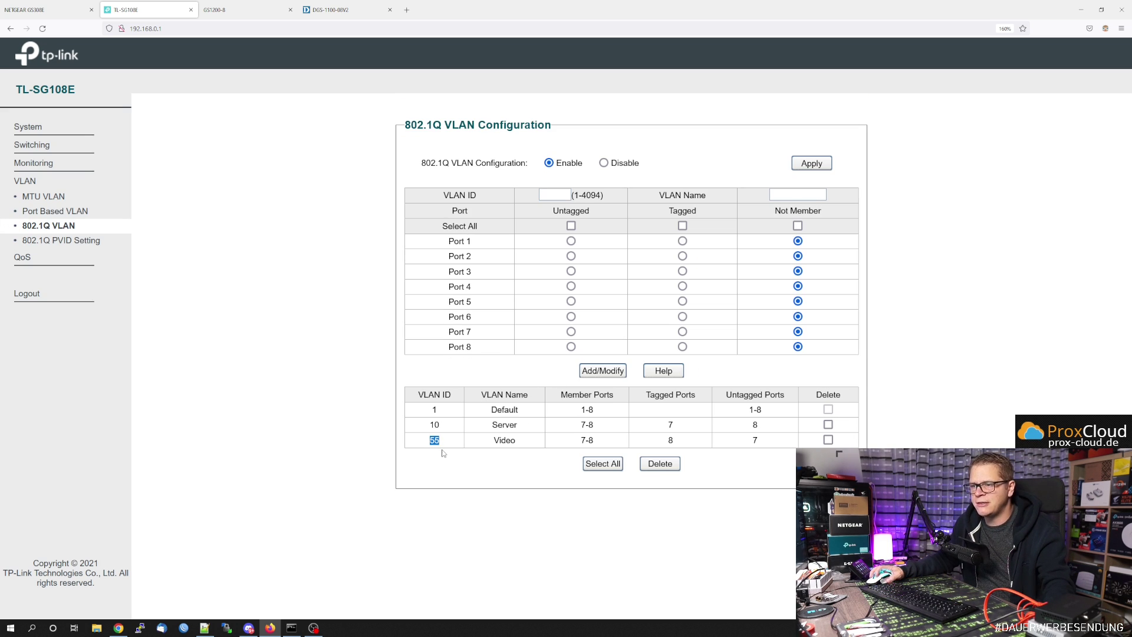
left_click_drag(485, 396, 533, 396)
left_click(490, 445)
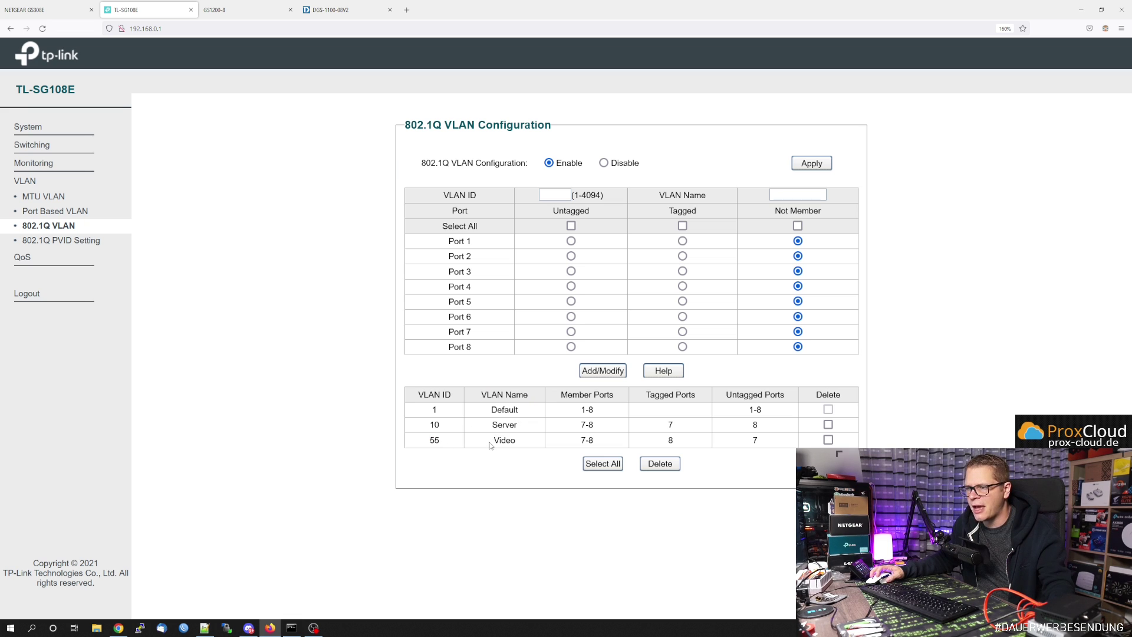
left_click(564, 392)
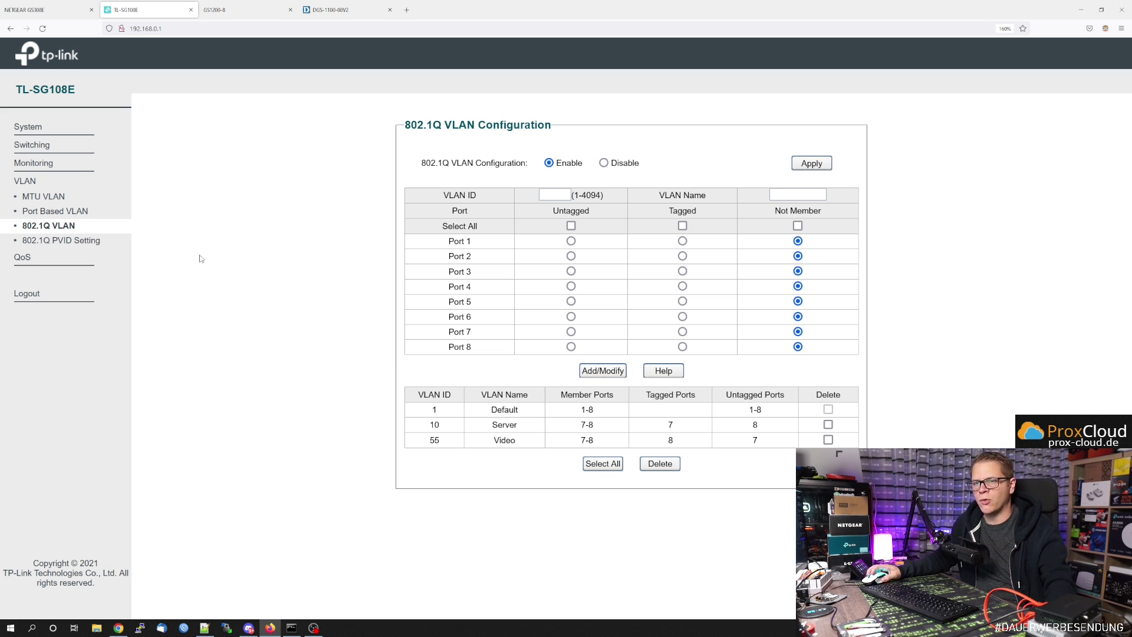
left_click(89, 247)
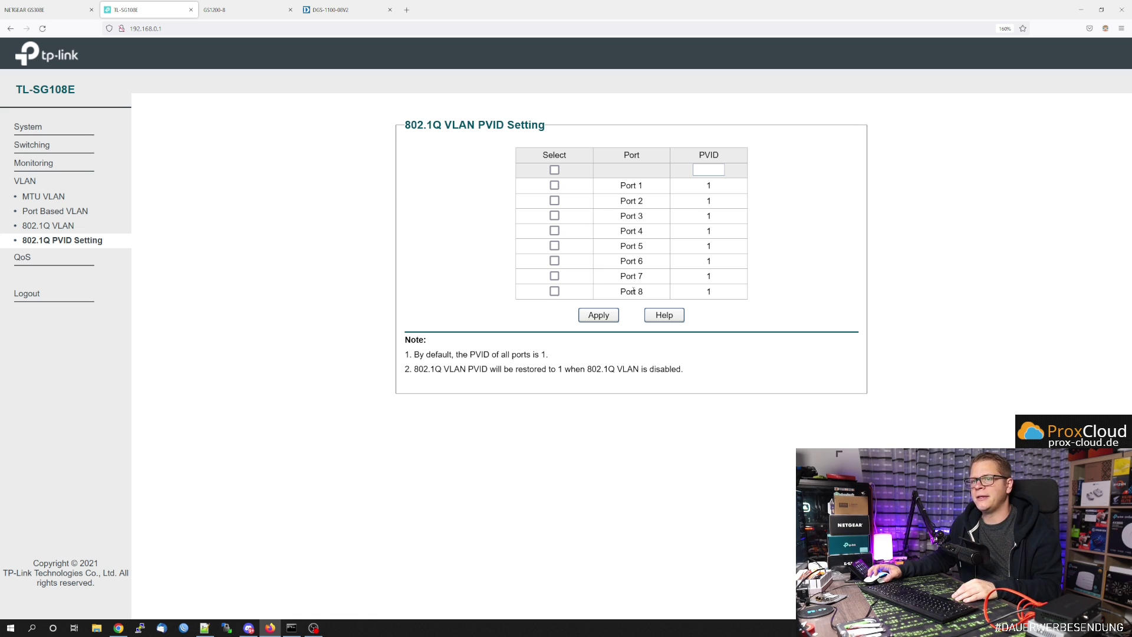
- Return to the TL-SG108E's 802.1Q VLAN list
left_click(59, 226)
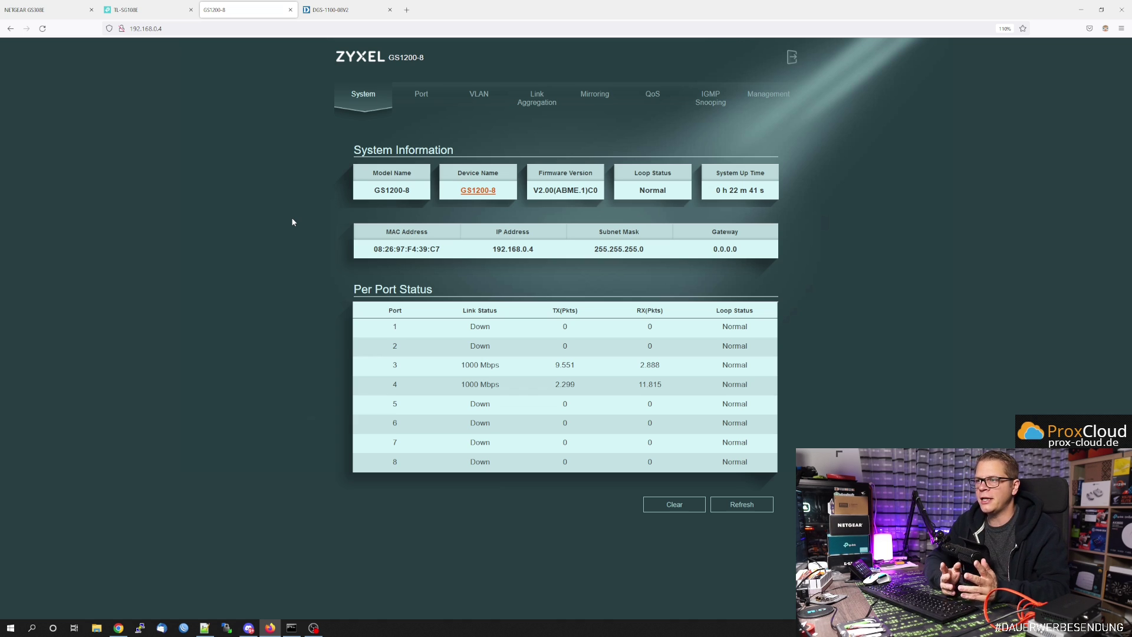
- Show the Zyxel VLAN page with all PVIDs at 1 and VLANs 1 and 10
left_click(479, 107)
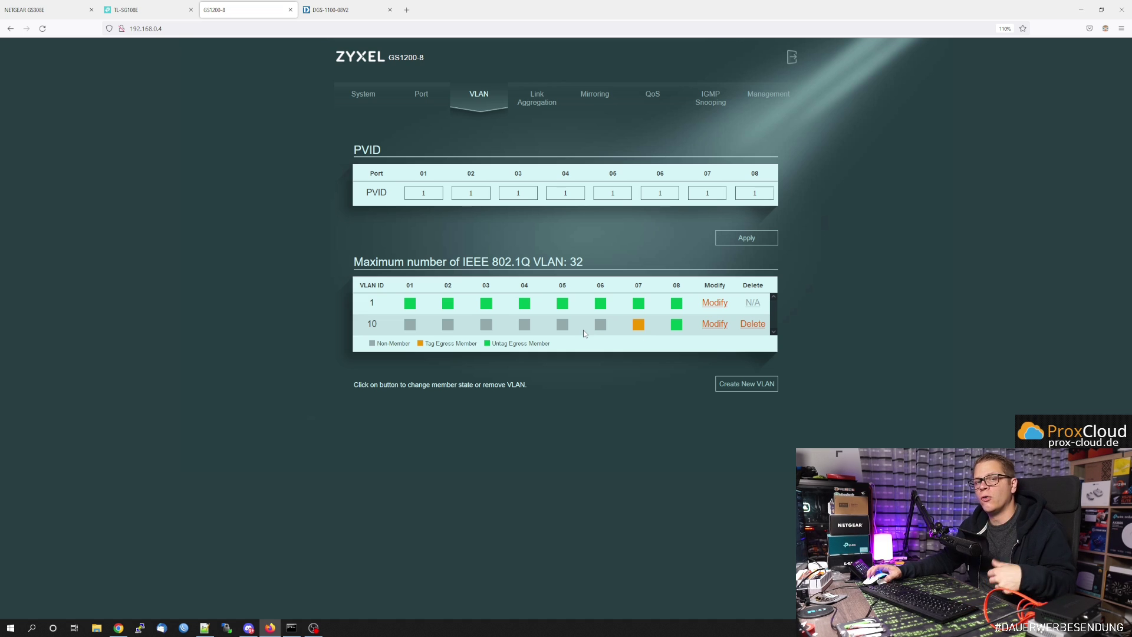
- Start a new VLAN and replace the default ID 0 with 55
left_click(746, 384)
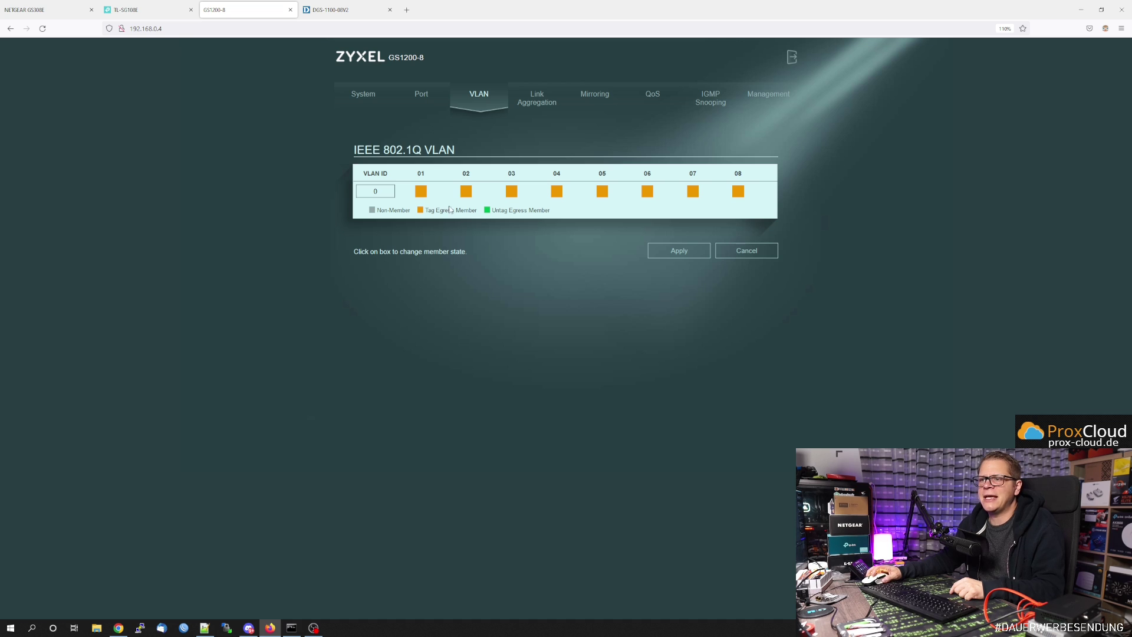
left_click(359, 192)
key("BackSpace")
type("55")
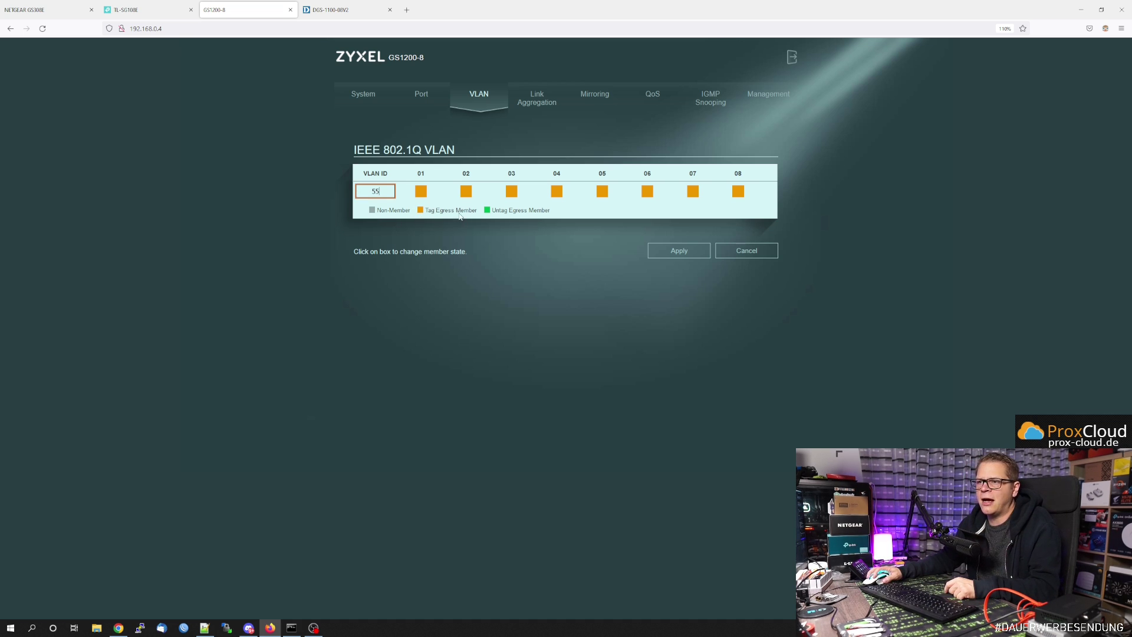
- Cycle ports 01 through 08 until every port is a Non-Member
left_click(420, 191)
left_click(465, 191)
left_click(511, 191)
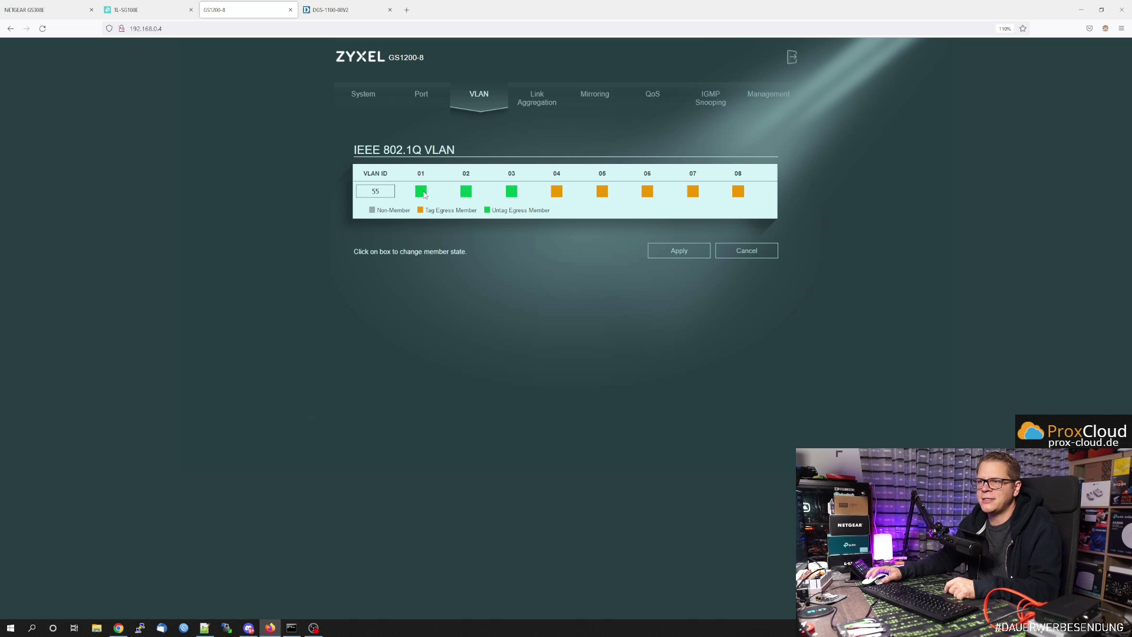
left_click(420, 191)
left_click(466, 191)
left_click(511, 191)
left_click(557, 191)
left_click(556, 192)
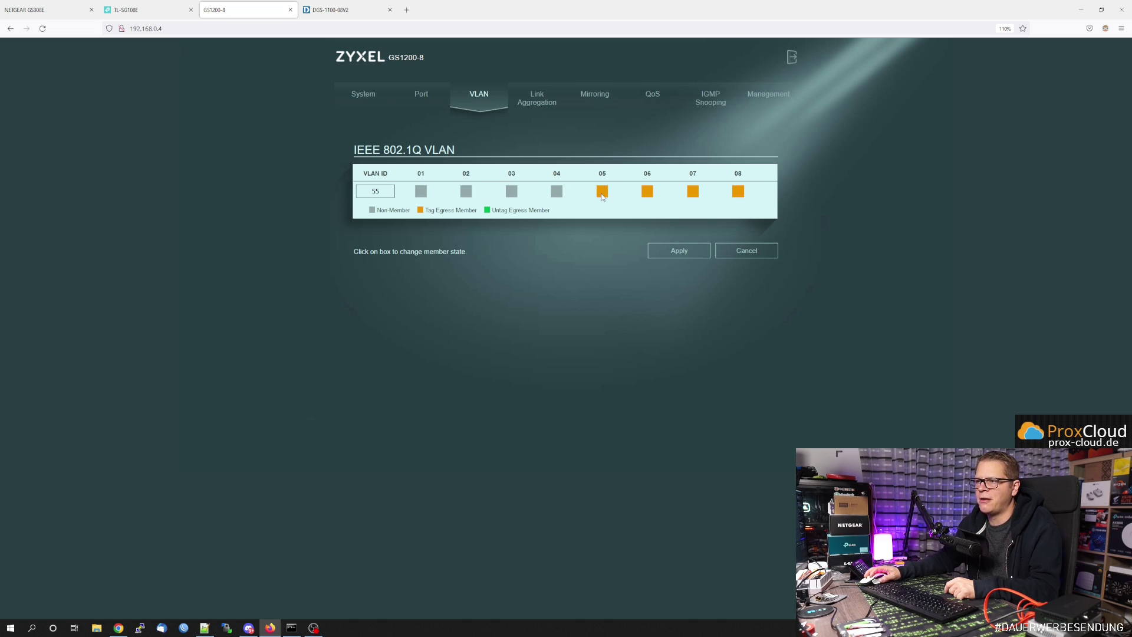
left_click(602, 192)
left_click(647, 193)
left_click(693, 194)
left_click(737, 191)
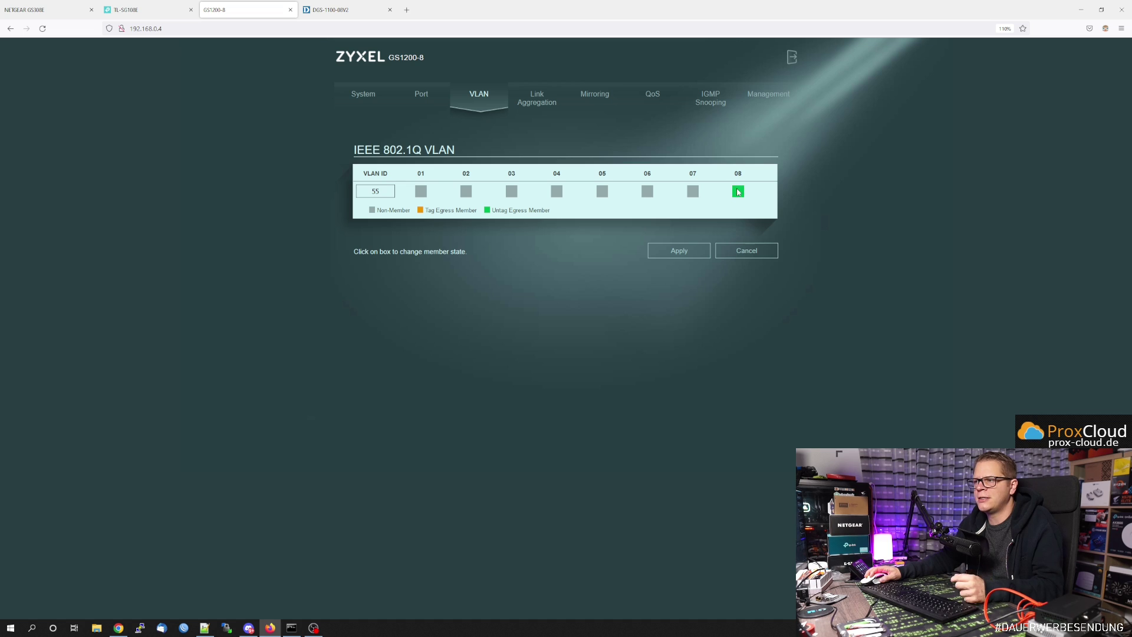
left_click(738, 191)
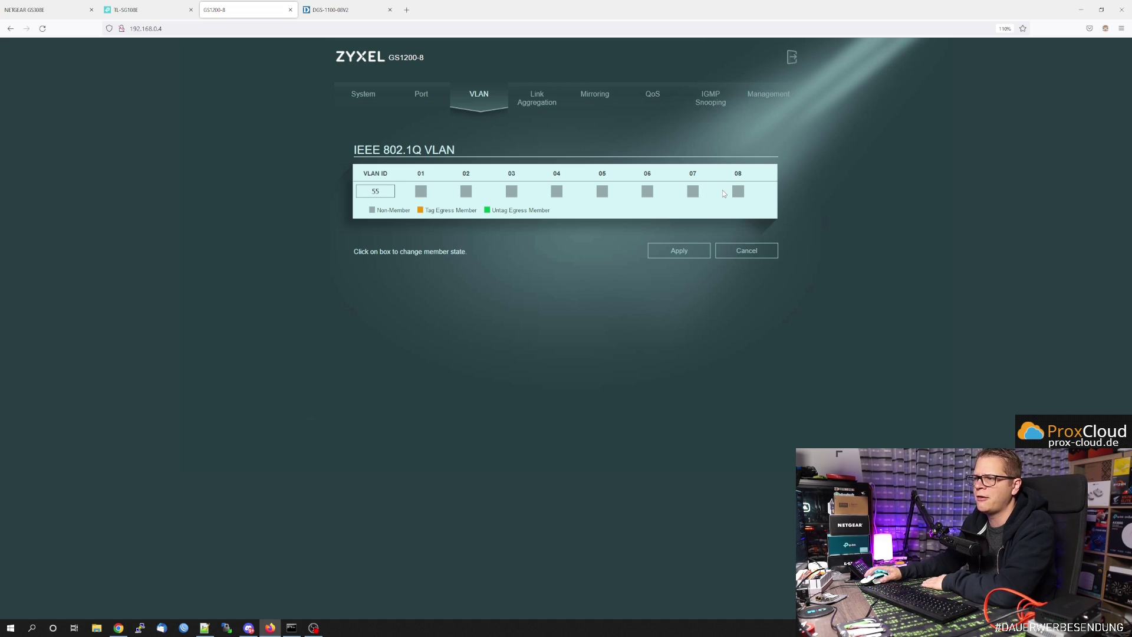
- Set port 07 Tagged and port 08 Untagged, then apply VLAN 55
left_click(693, 193)
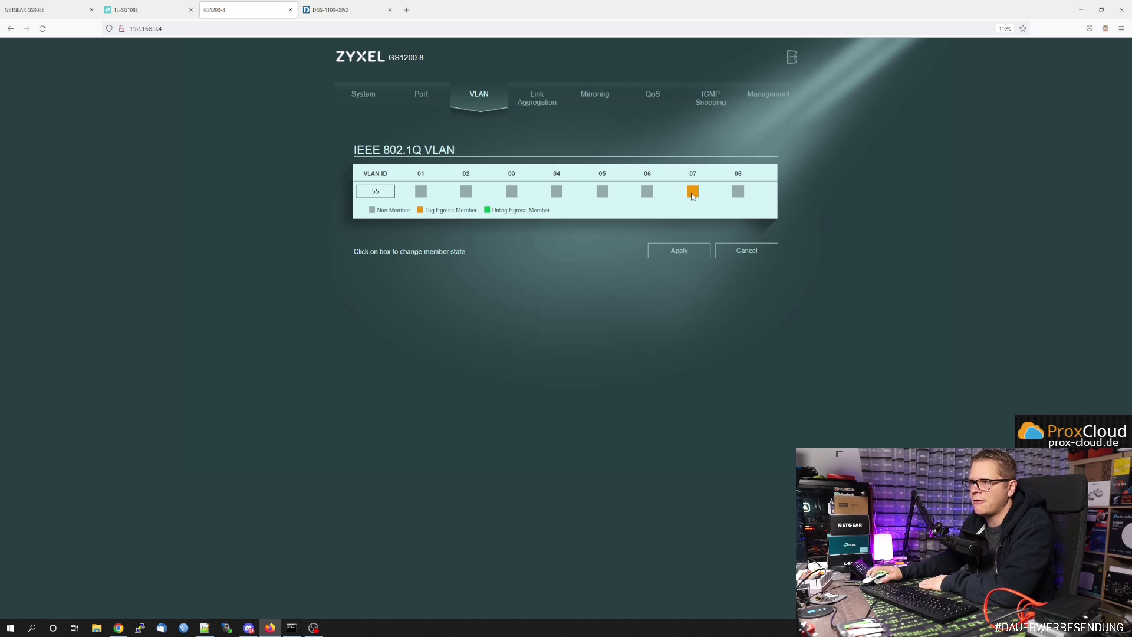
left_click(738, 191)
left_click(737, 192)
left_click(685, 252)
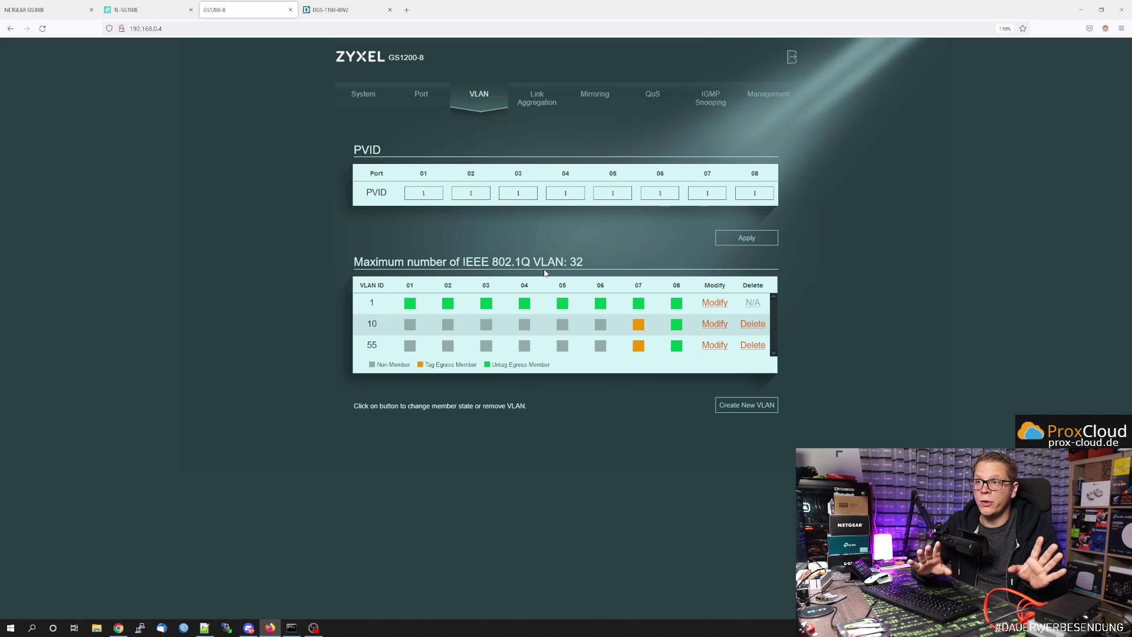
- Review the QoS, Mirroring and Link Aggregation pages, leaving the algorithm unchanged, then return to System
left_click(654, 97)
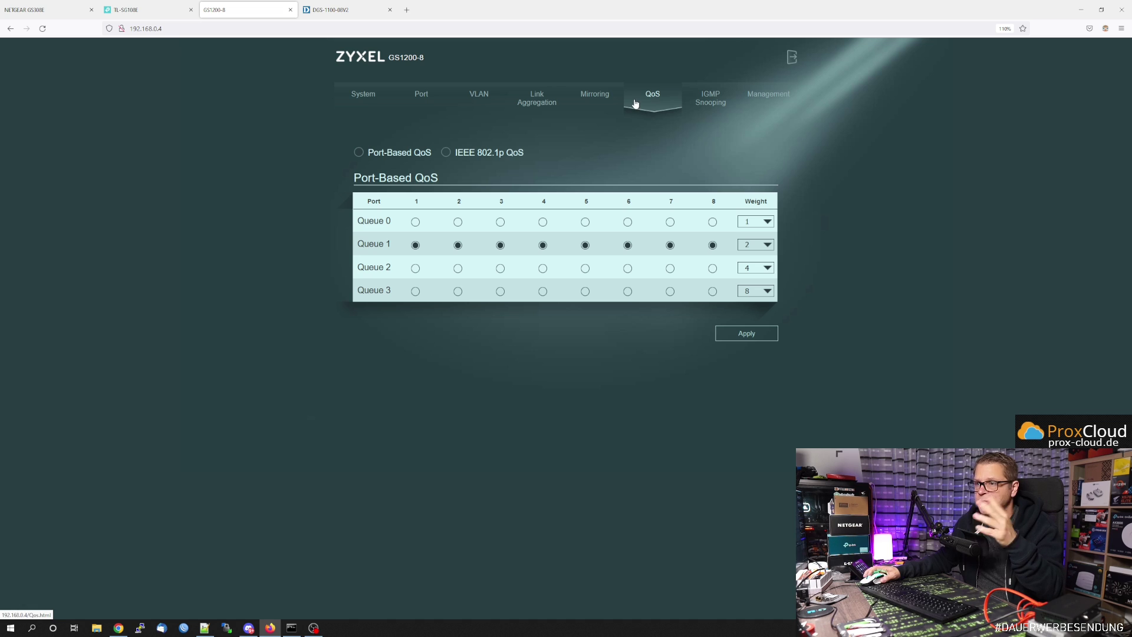
left_click(595, 101)
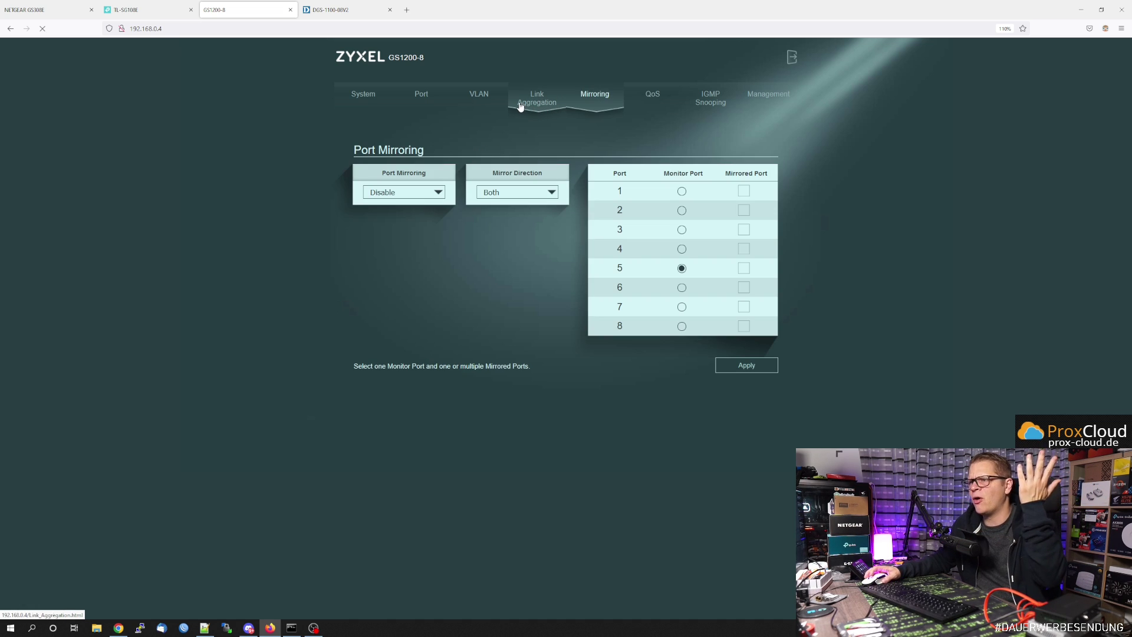
left_click(521, 107)
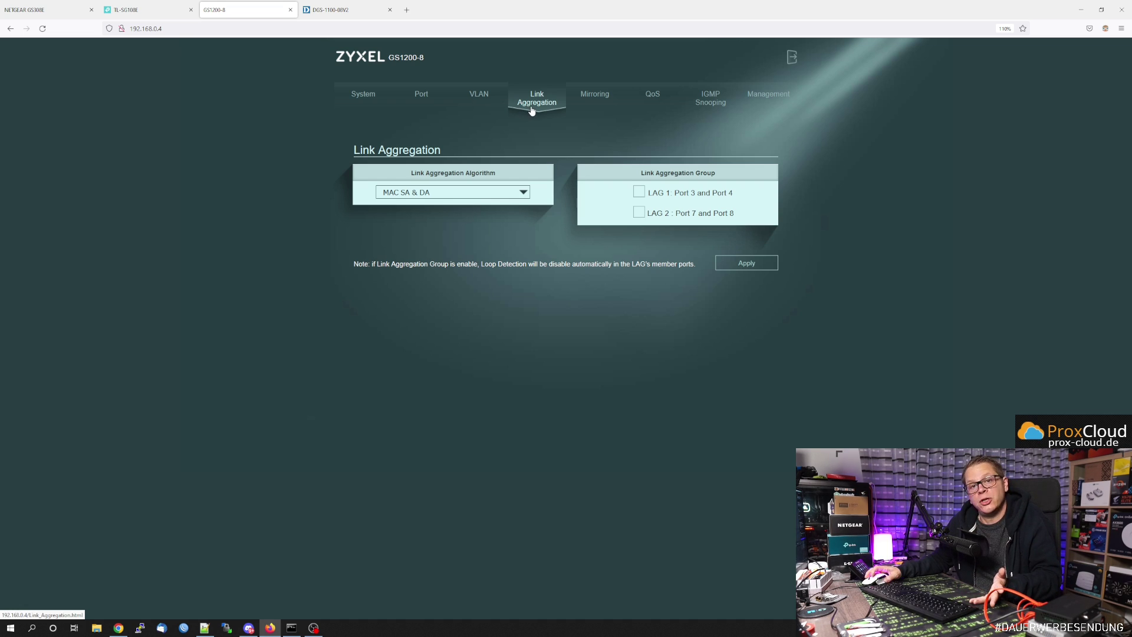
left_click(479, 192)
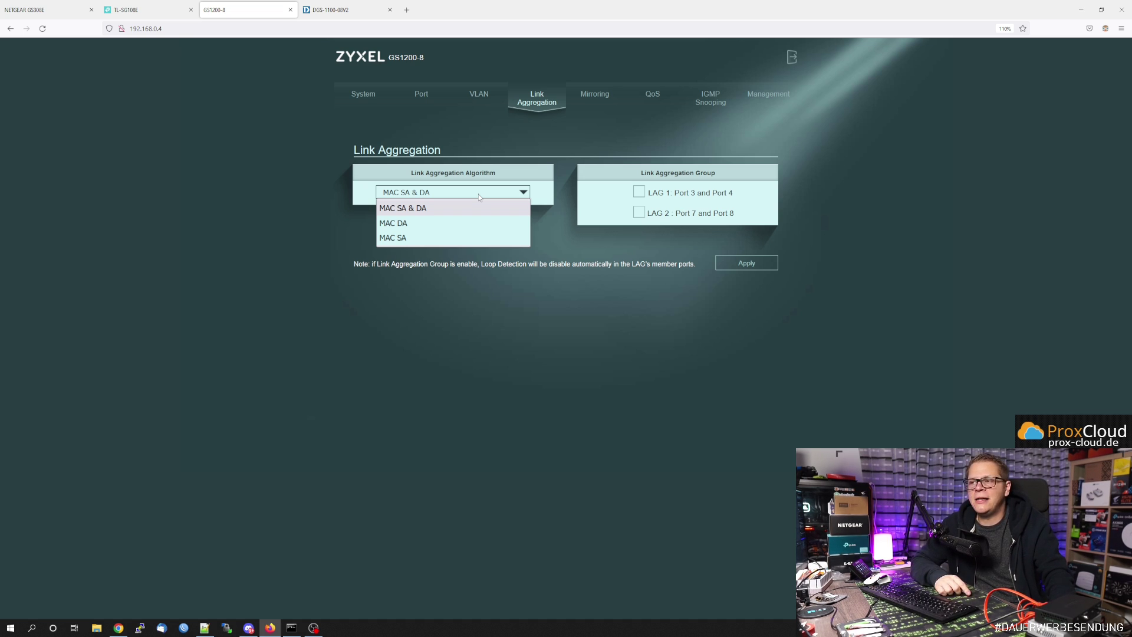
left_click(848, 185)
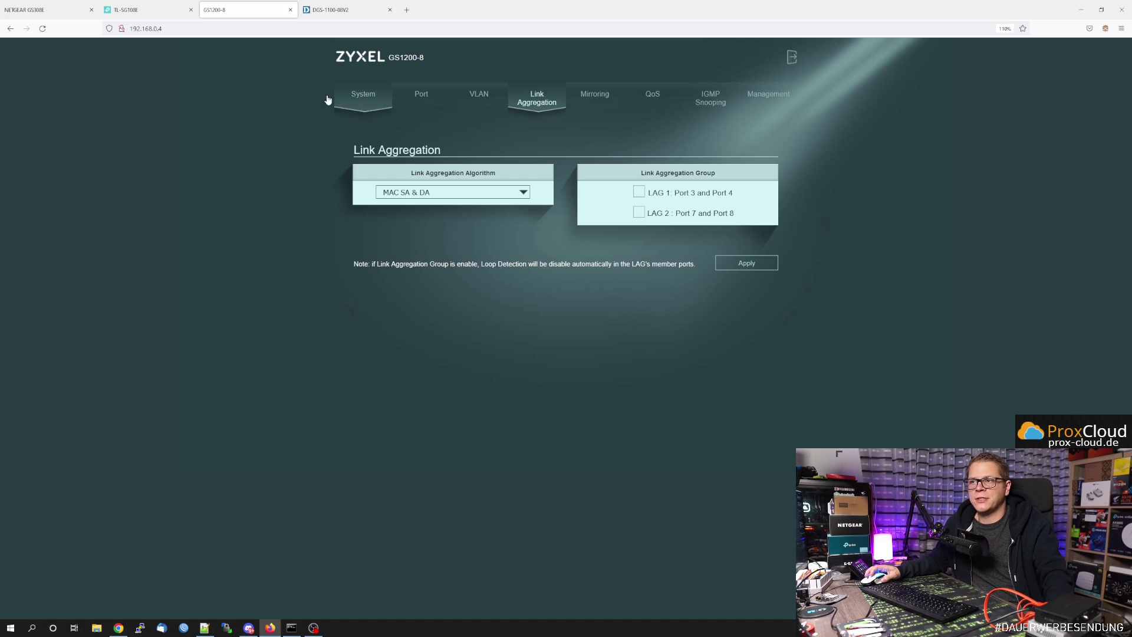
left_click(359, 95)
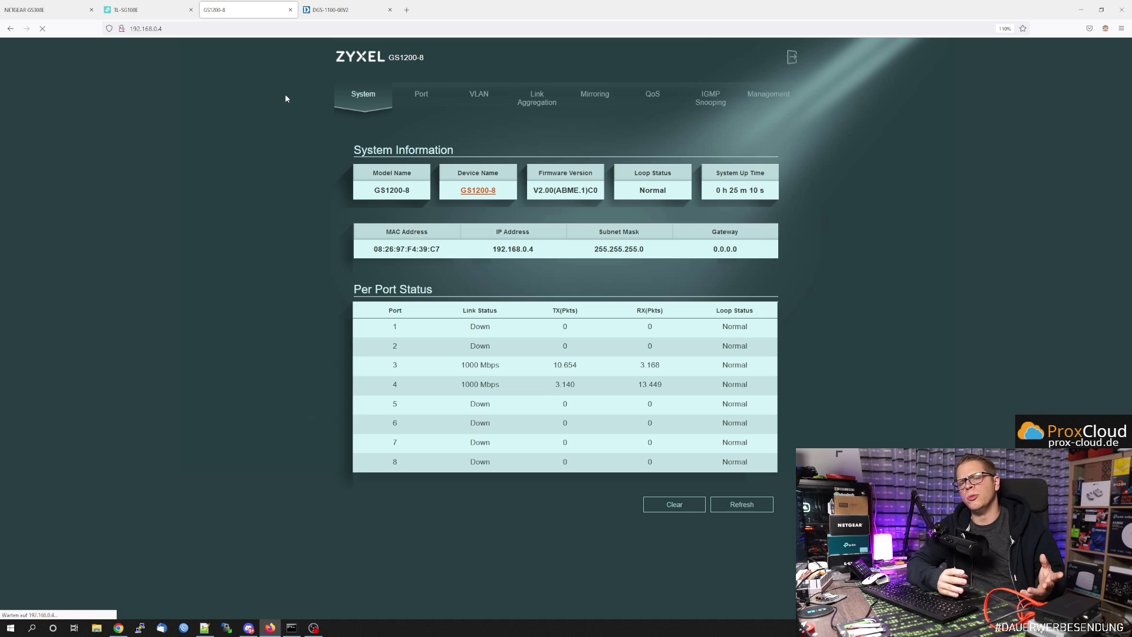